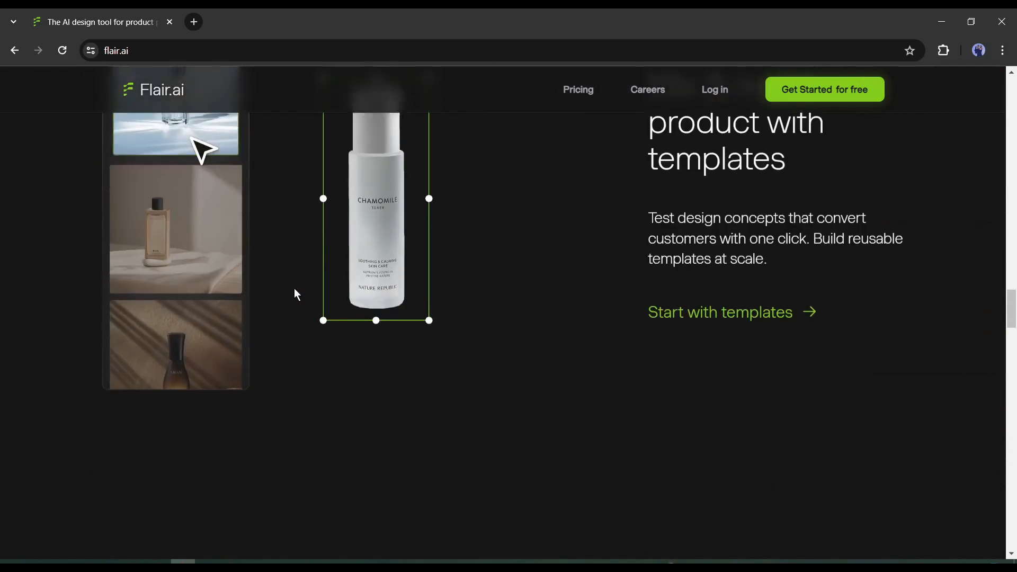
- Look through the Flair.ai home page sections on templates, building shoots, fashion photoshoots, iteration and collaboration
{"action": "scroll", "coordinate": [361, 327], "scroll_direction": "down", "scroll_amount": 8}
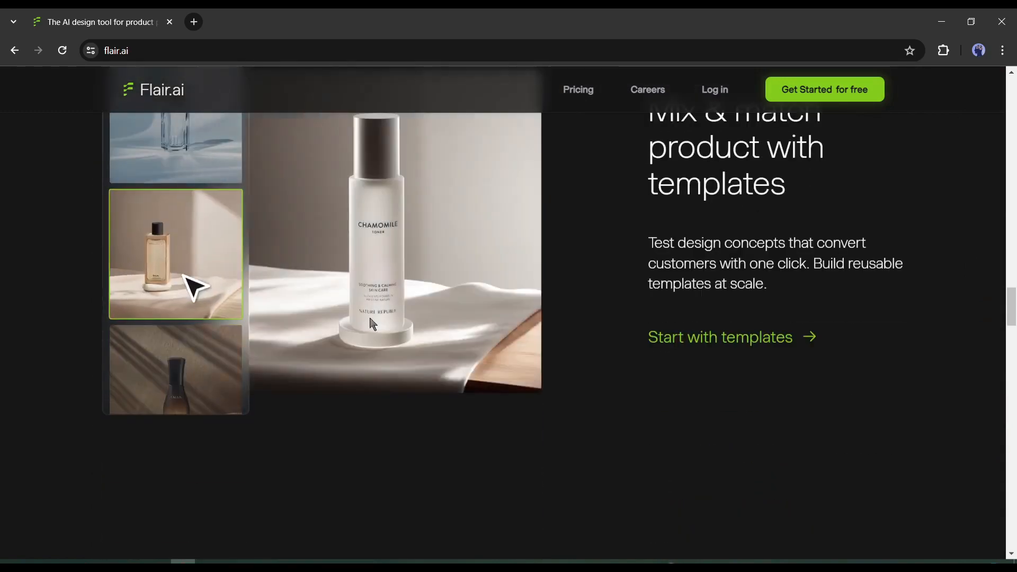
{"action": "scroll", "coordinate": [363, 327], "scroll_direction": "down", "scroll_amount": 1}
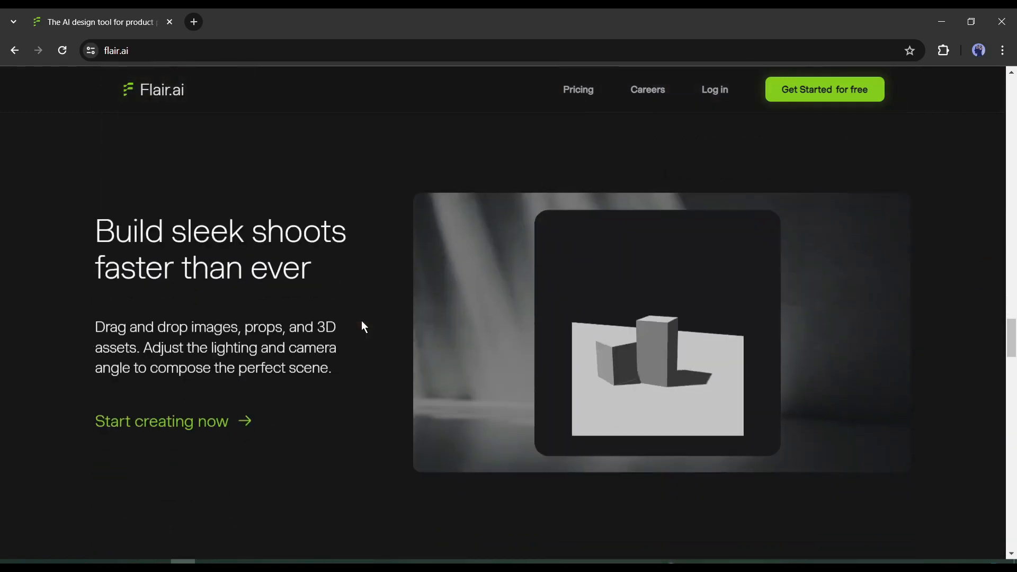
{"action": "scroll", "coordinate": [364, 327], "scroll_direction": "down", "scroll_amount": 1}
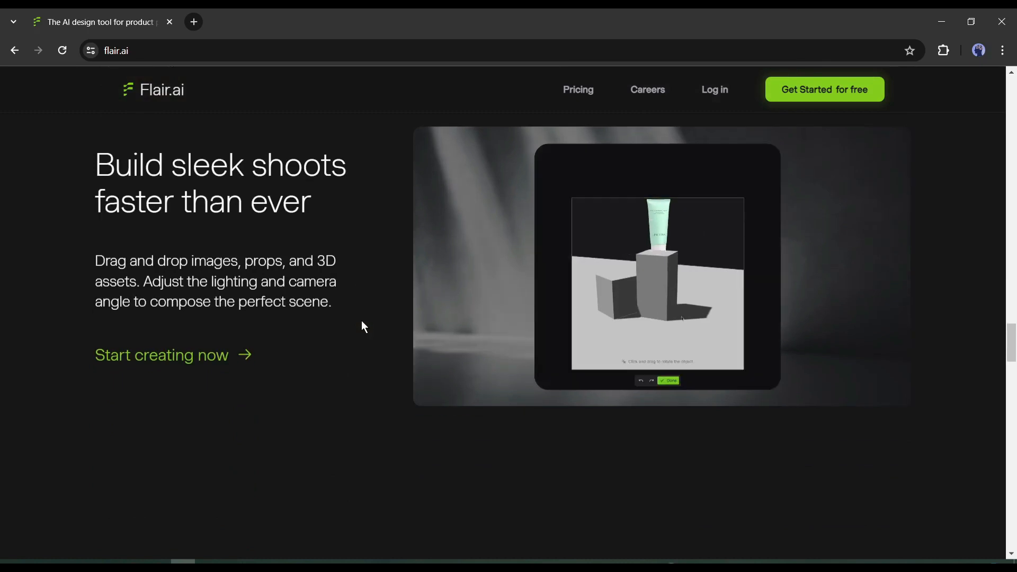
{"action": "scroll", "coordinate": [362, 323], "scroll_direction": "down", "scroll_amount": 1}
{"action": "scroll", "coordinate": [363, 323], "scroll_direction": "down", "scroll_amount": 2}
{"action": "scroll", "coordinate": [361, 320], "scroll_direction": "down", "scroll_amount": 2}
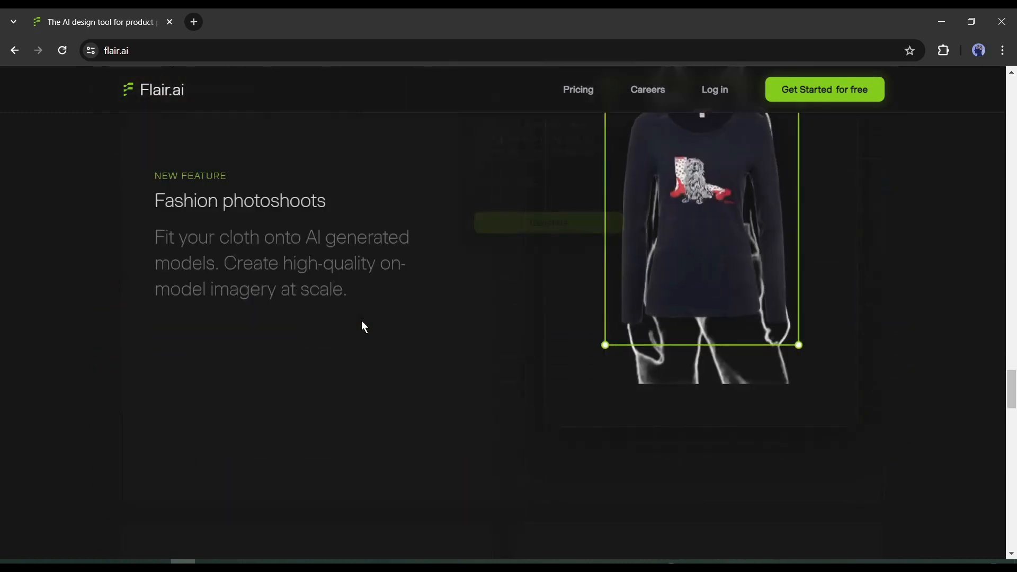
{"action": "scroll", "coordinate": [361, 320], "scroll_direction": "down", "scroll_amount": 10}
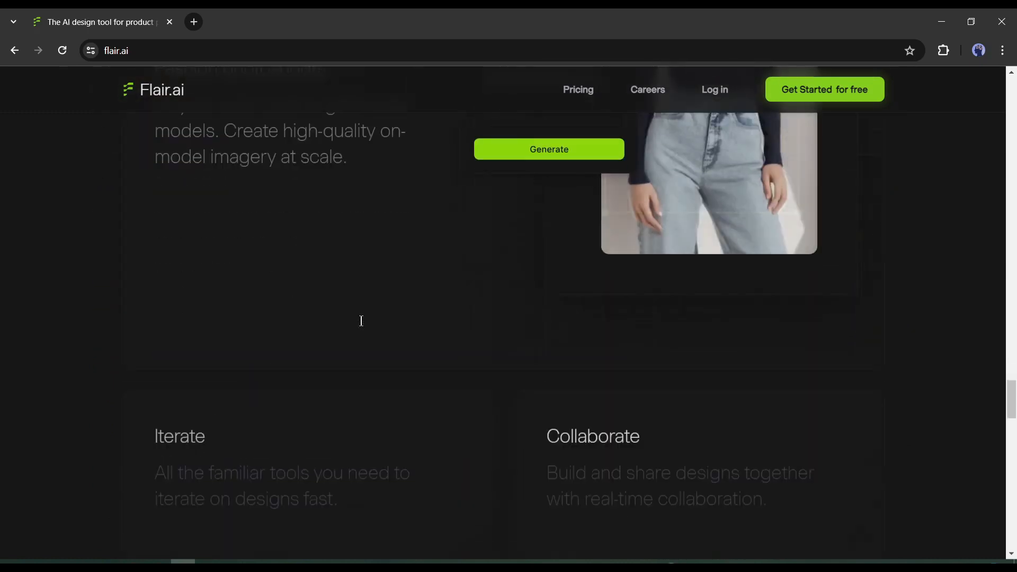
{"action": "scroll", "coordinate": [361, 321], "scroll_direction": "down", "scroll_amount": 5}
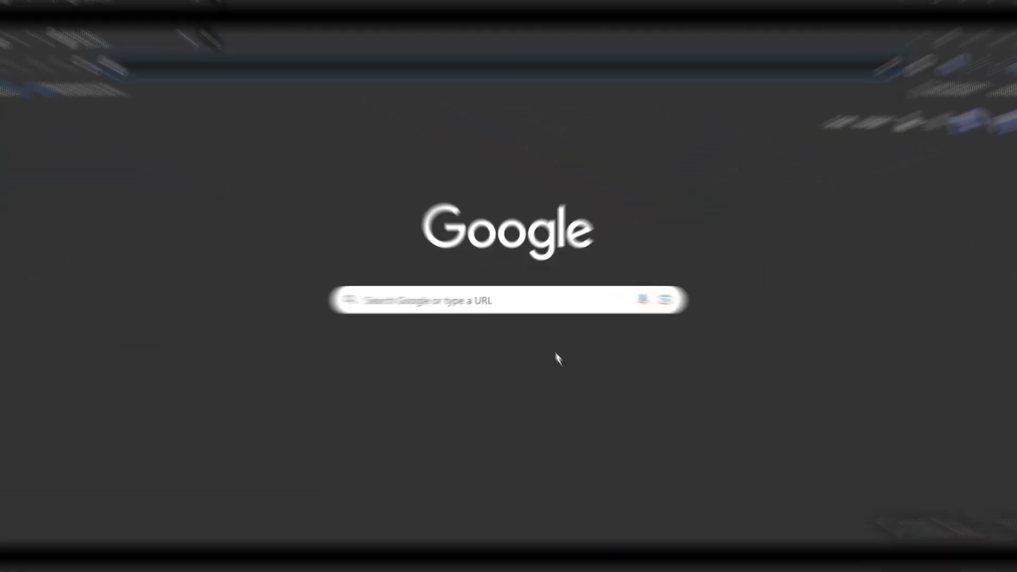
- Search Google for "Flair AI" and open the Flair.ai website from the results
{"action": "left_click", "coordinate": [419, 296]}
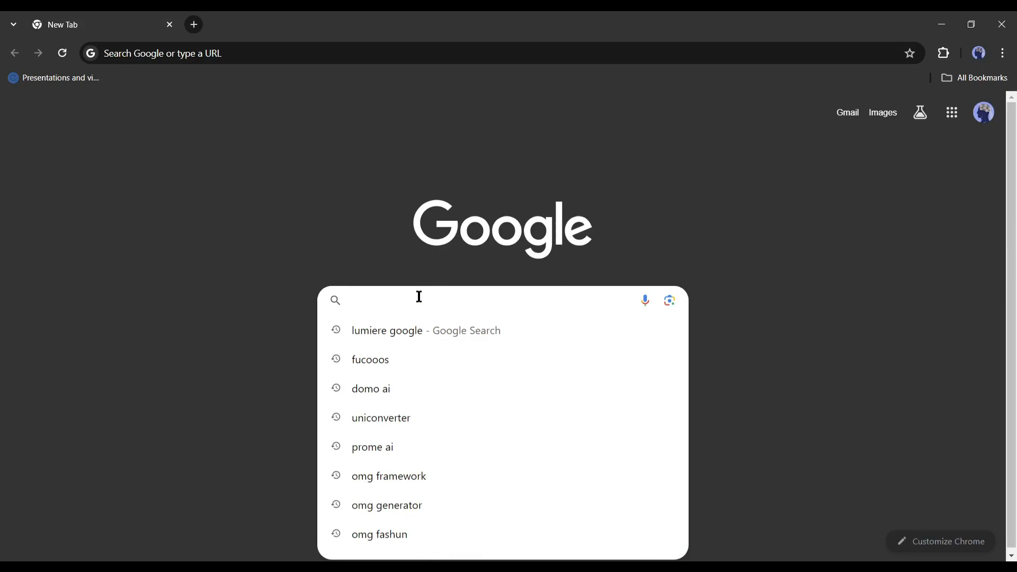
{"action": "type", "text": "Flair Ai"}
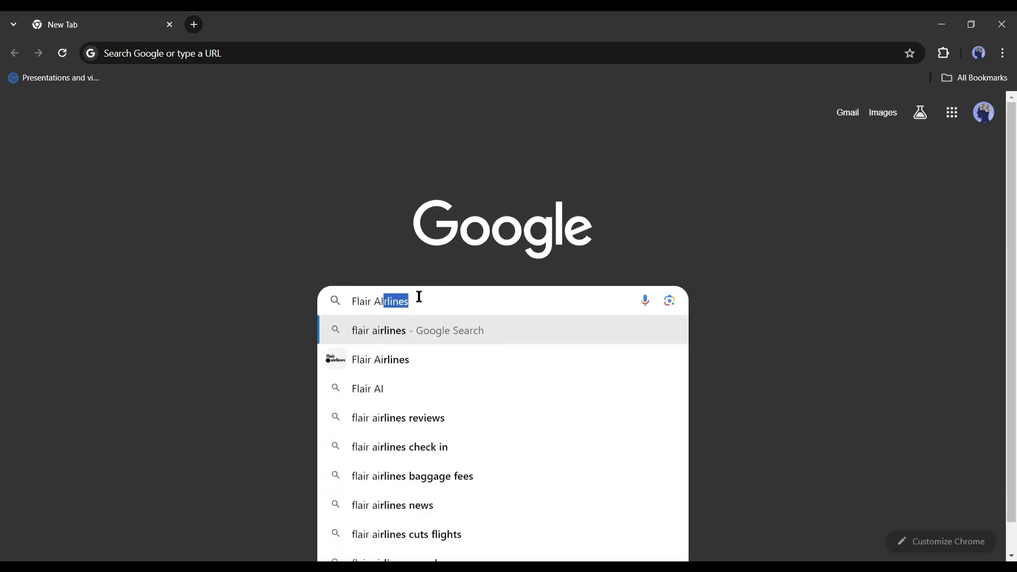
{"action": "key", "text": "Return"}
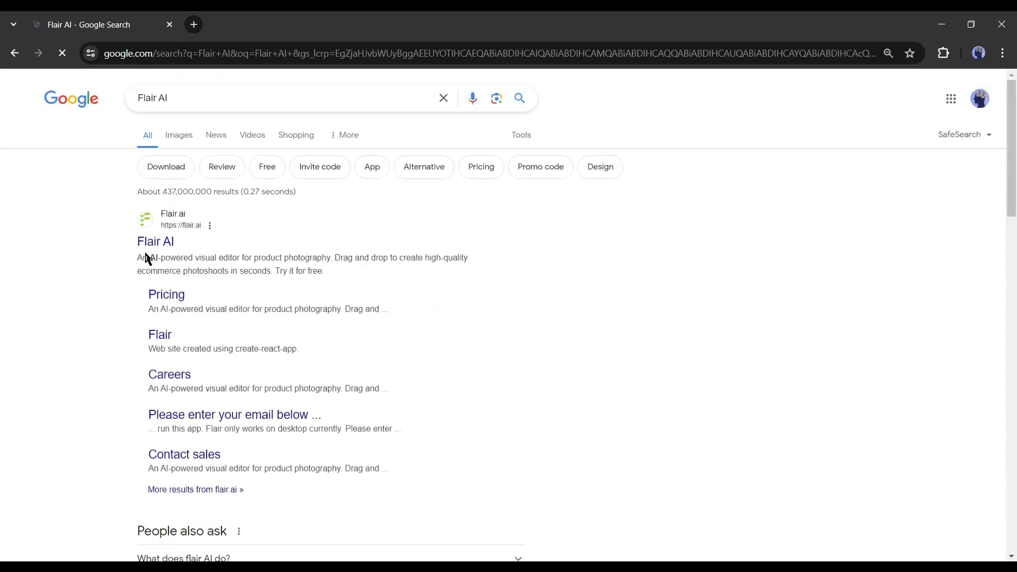
{"action": "left_click", "coordinate": [151, 243]}
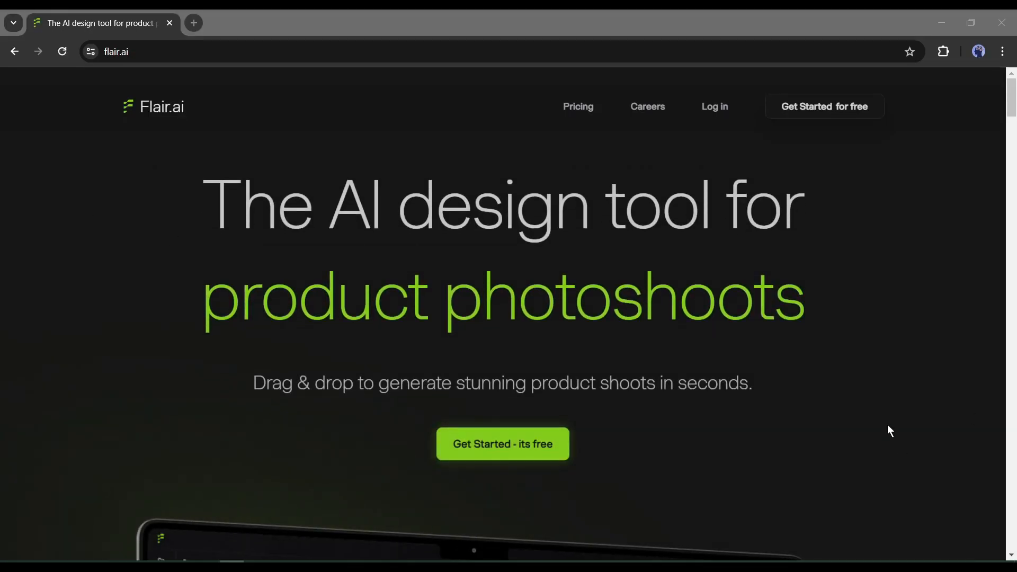
{"action": "left_click", "coordinate": [605, 11]}
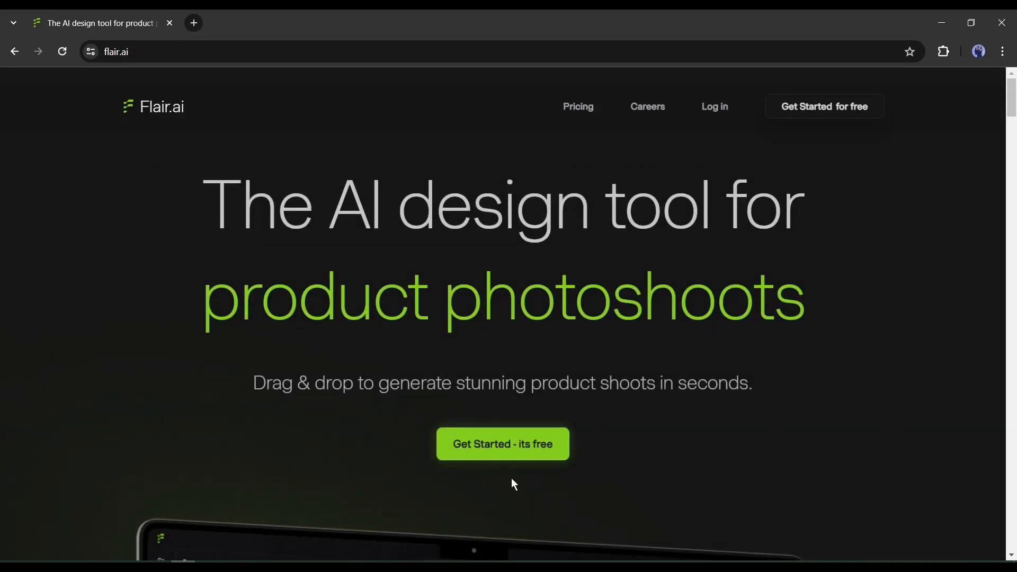
- Get started with Flair for free, skip the getting-started tutorial and create a new standard project
{"action": "left_click", "coordinate": [523, 450]}
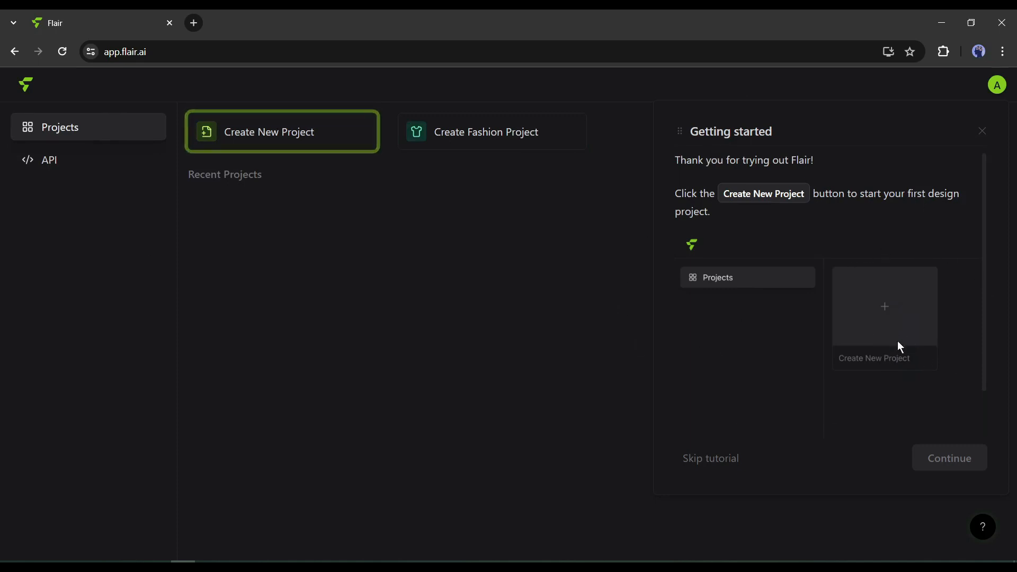
{"action": "left_click", "coordinate": [723, 464]}
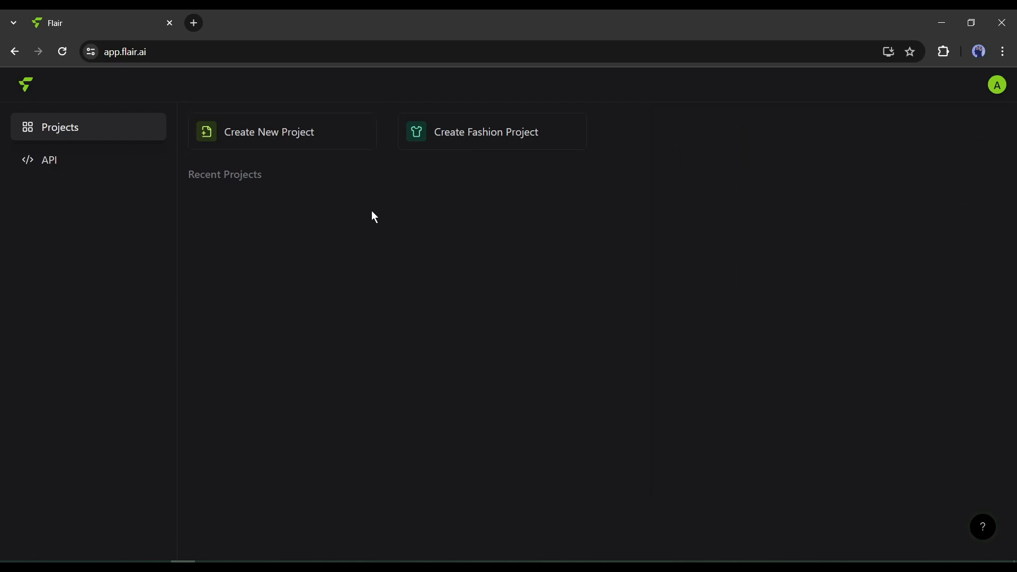
{"action": "left_click", "coordinate": [283, 132]}
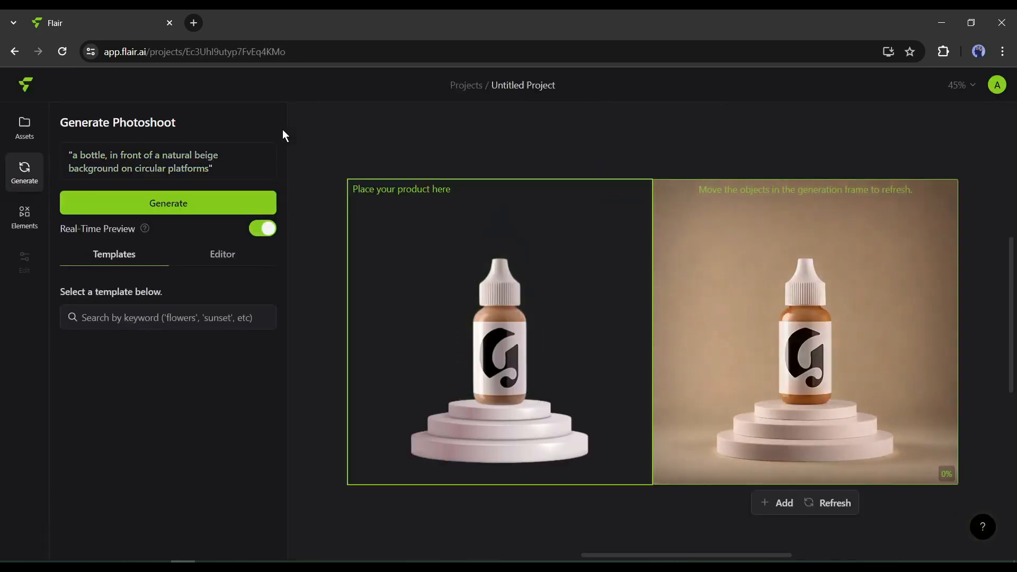
- Widen the tiered circular platform in the product frame and shift the sample bottle slightly to the right on it
{"action": "left_click", "coordinate": [510, 431]}
{"action": "left_click", "coordinate": [782, 418]}
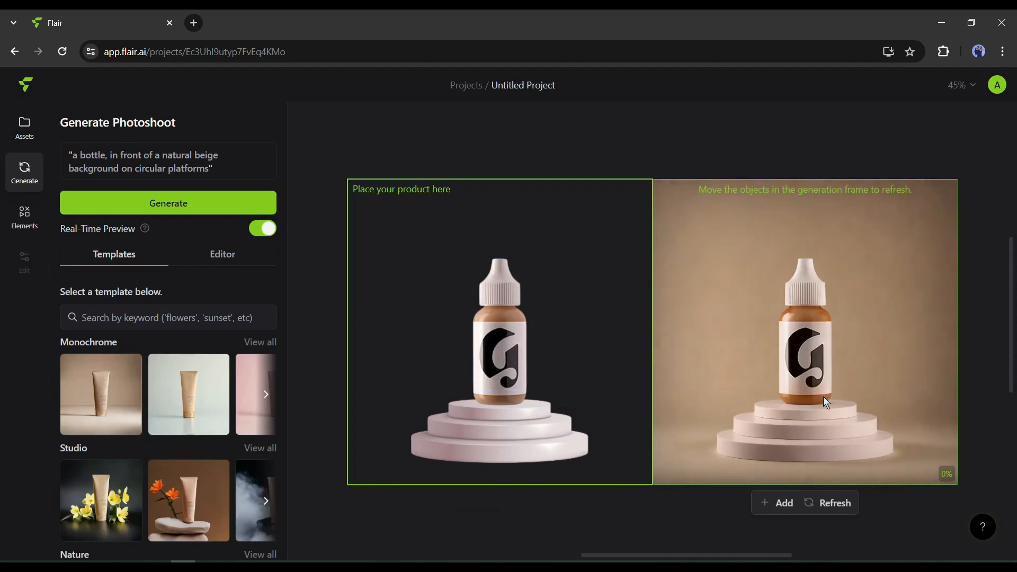
{"action": "left_click", "coordinate": [445, 260]}
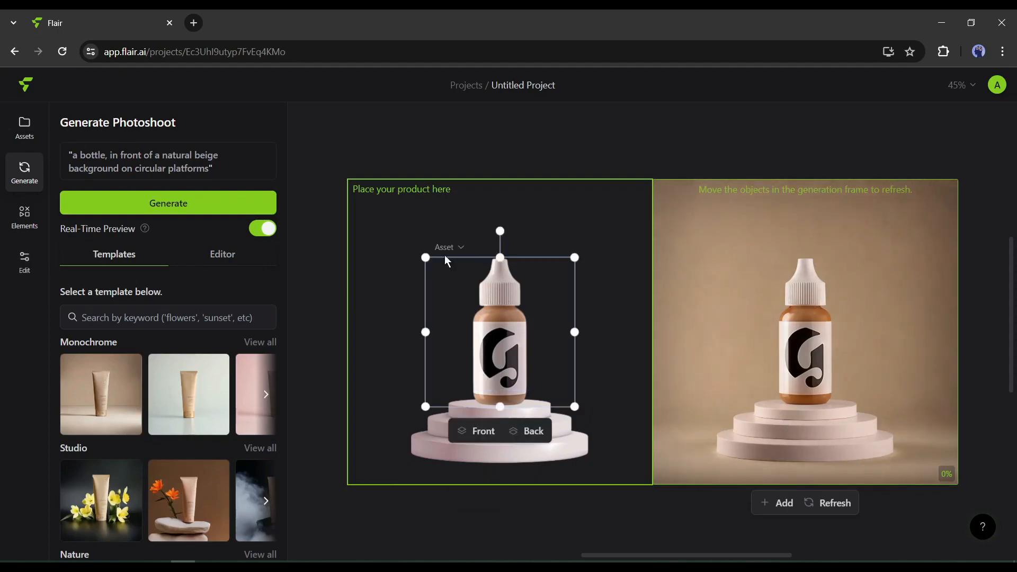
{"action": "left_click", "coordinate": [567, 439]}
{"action": "left_click_drag", "start_coordinate": [595, 431], "coordinate": [536, 427]}
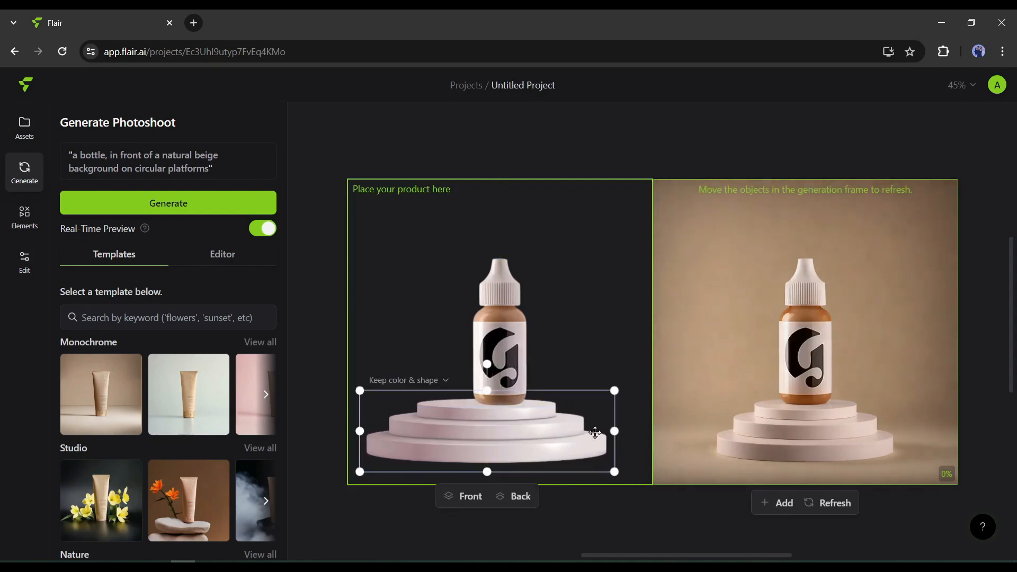
{"action": "left_click_drag", "start_coordinate": [618, 430], "coordinate": [651, 430]}
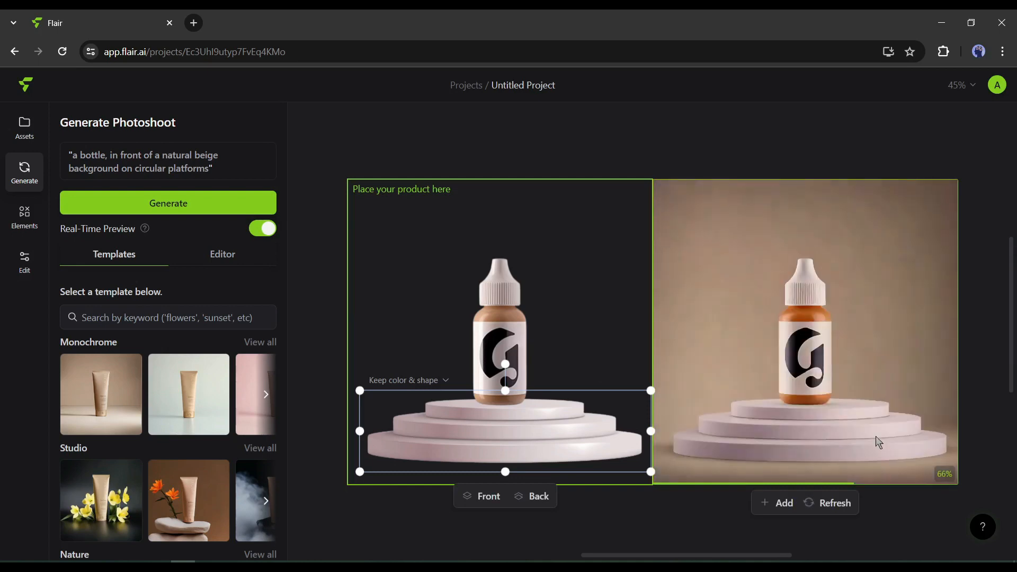
{"action": "left_click", "coordinate": [775, 369]}
{"action": "left_click_drag", "start_coordinate": [528, 354], "coordinate": [542, 354]}
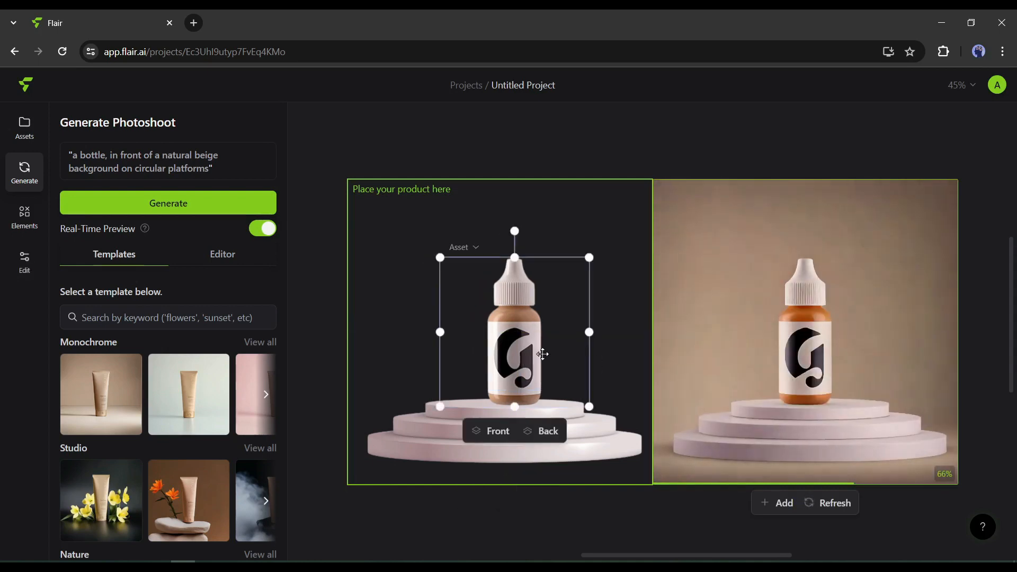
- Upload the red and white Nike sneaker photo as a product asset and remove its background
{"action": "left_click", "coordinate": [25, 139]}
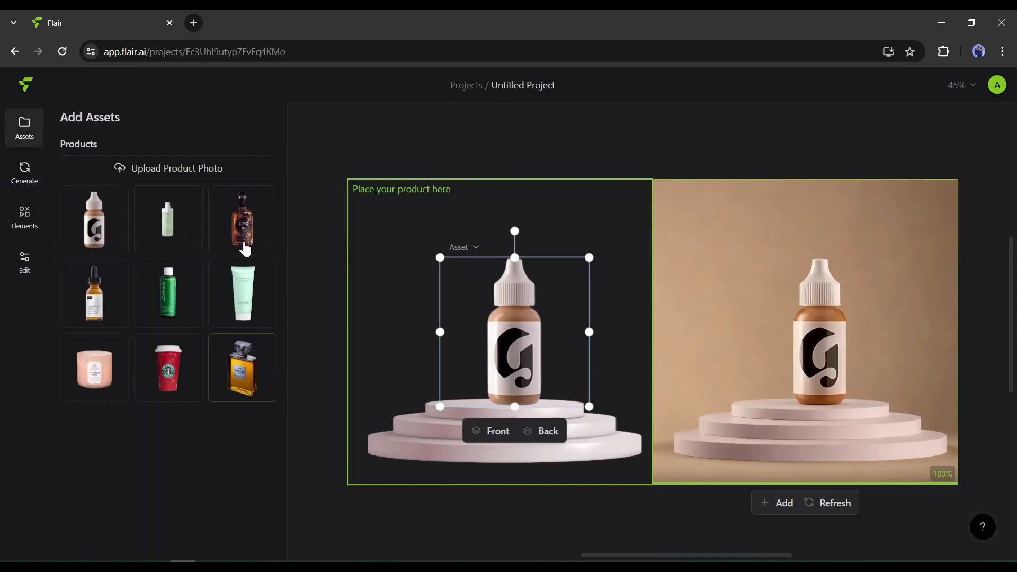
{"action": "left_click", "coordinate": [174, 170]}
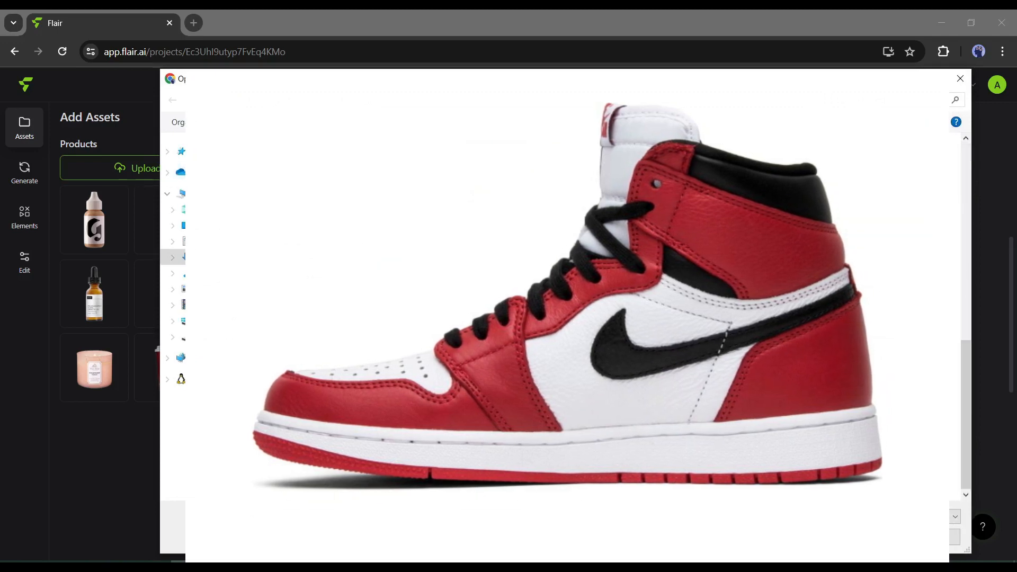
{"action": "scroll", "coordinate": [566, 318], "scroll_direction": "up", "scroll_amount": 5}
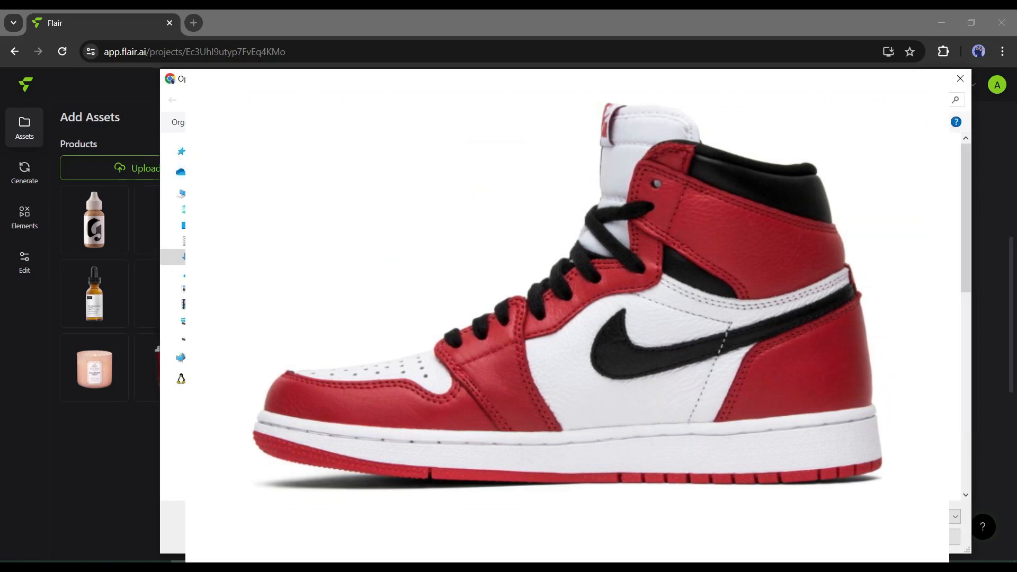
{"action": "scroll", "coordinate": [567, 318], "scroll_direction": "down", "scroll_amount": 5}
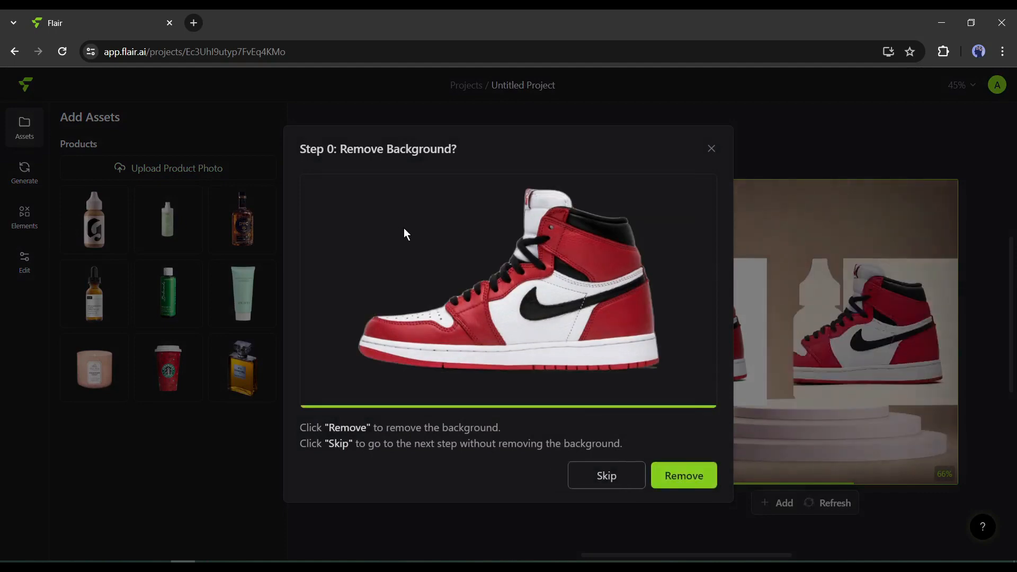
{"action": "left_click", "coordinate": [692, 481]}
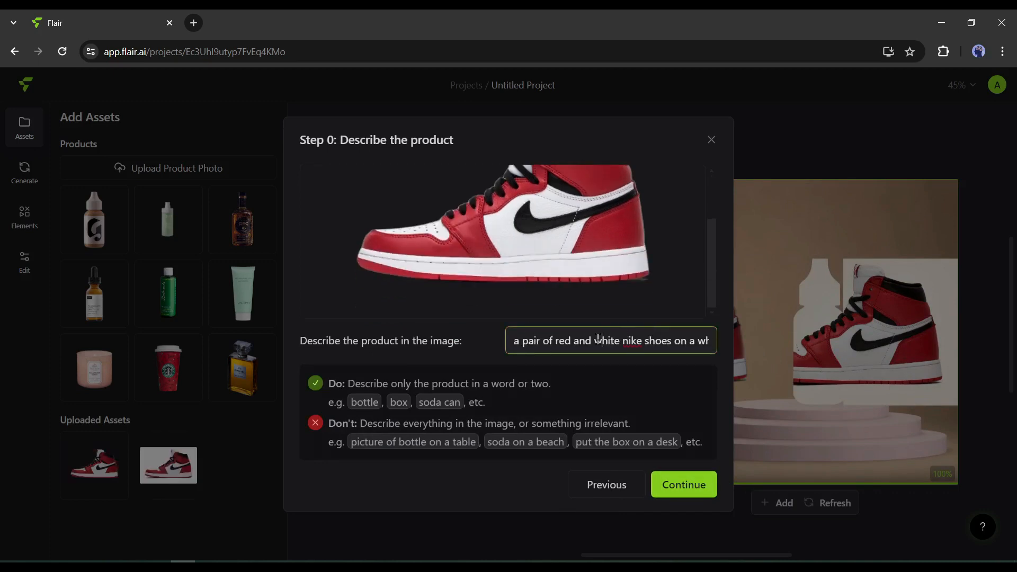
- Shorten the product description to "a red and white nike shoes" and continue to add the product
{"action": "left_click_drag", "start_coordinate": [599, 339], "coordinate": [705, 340]}
{"action": "left_click_drag", "start_coordinate": [609, 340], "coordinate": [460, 347]}
{"action": "left_click", "coordinate": [579, 339]}
{"action": "left_click_drag", "start_coordinate": [524, 341], "coordinate": [556, 341]}
{"action": "key", "text": "BackSpace"}
{"action": "left_click_drag", "start_coordinate": [642, 340], "coordinate": [729, 347]}
{"action": "key", "text": "BackSpace"}
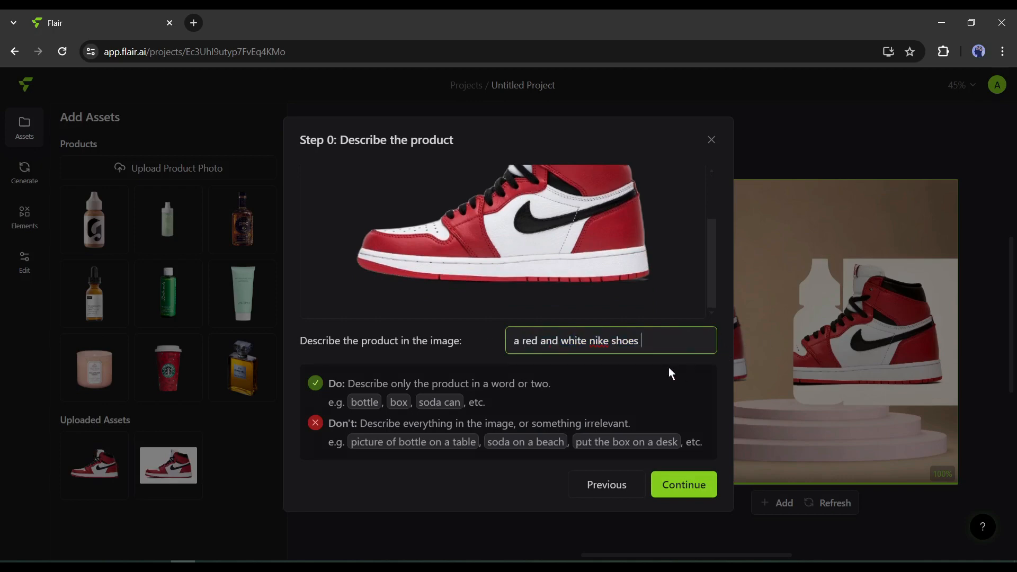
{"action": "left_click", "coordinate": [680, 397]}
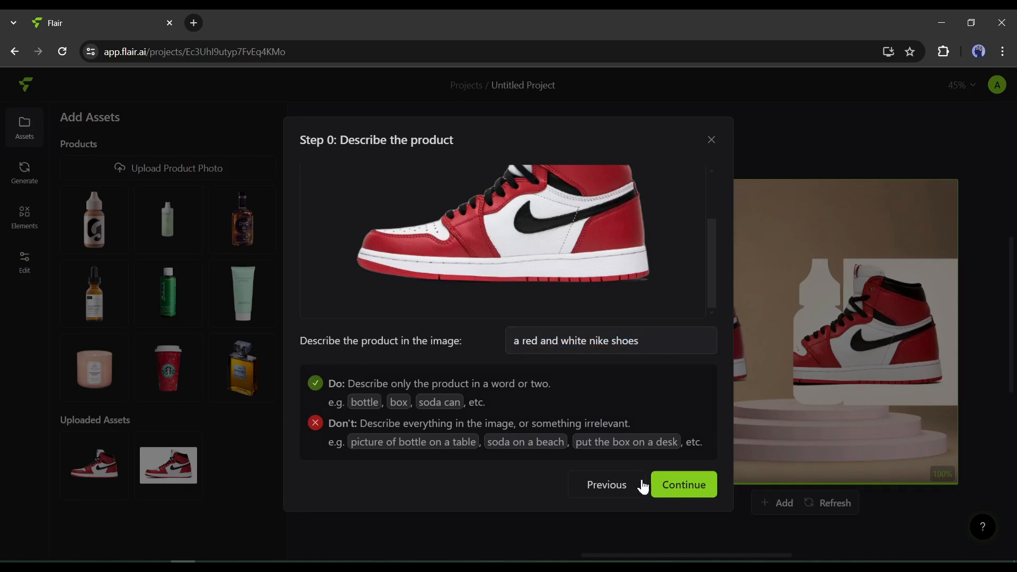
{"action": "left_click", "coordinate": [682, 486]}
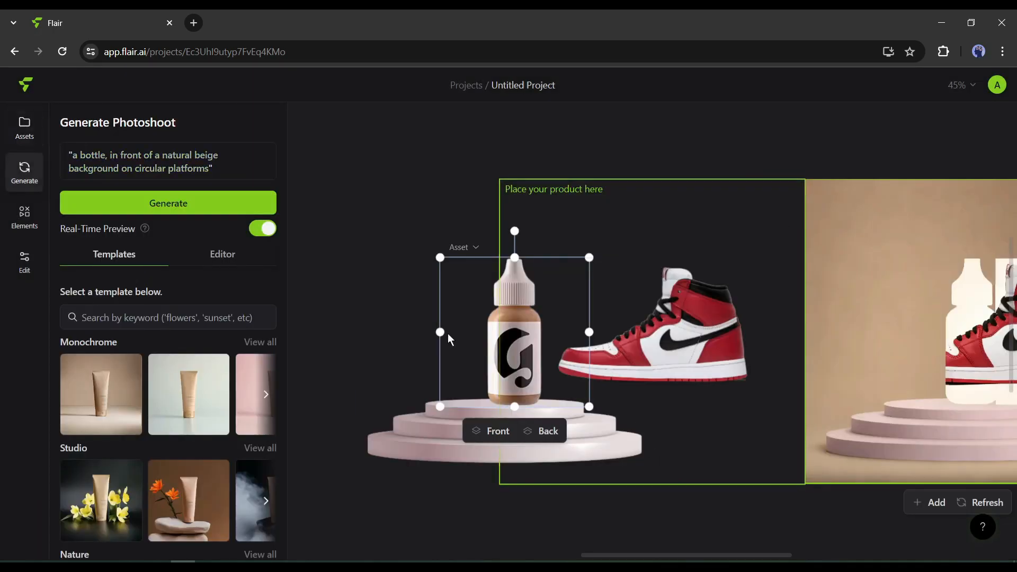
- Delete the sample bottle and circular platform from the canvas and move the sneaker lower in the product frame
{"action": "left_click", "coordinate": [497, 339]}
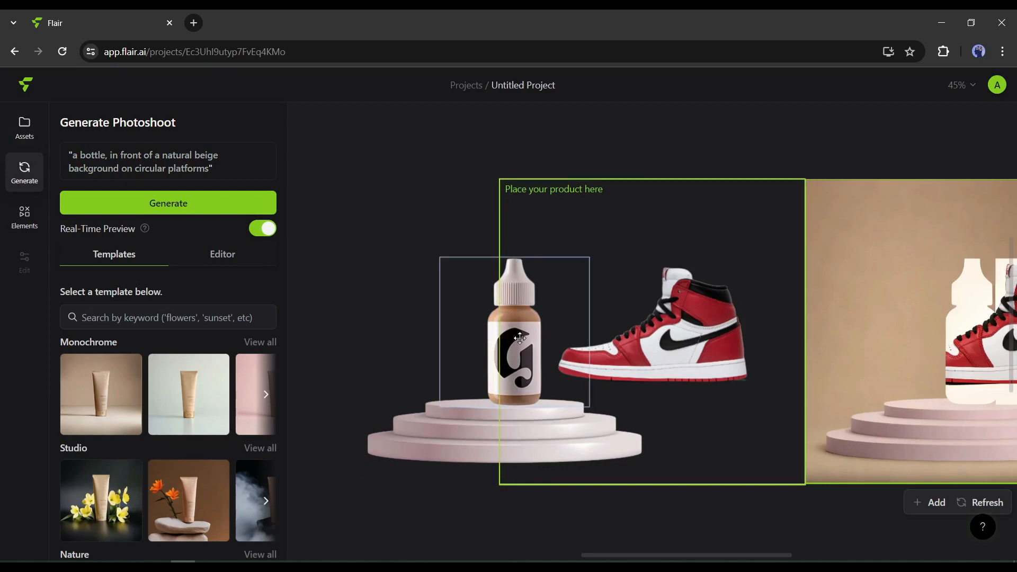
{"action": "left_click", "coordinate": [516, 386]}
{"action": "key", "text": "Delete"}
{"action": "left_click", "coordinate": [535, 468]}
{"action": "key", "text": "Delete"}
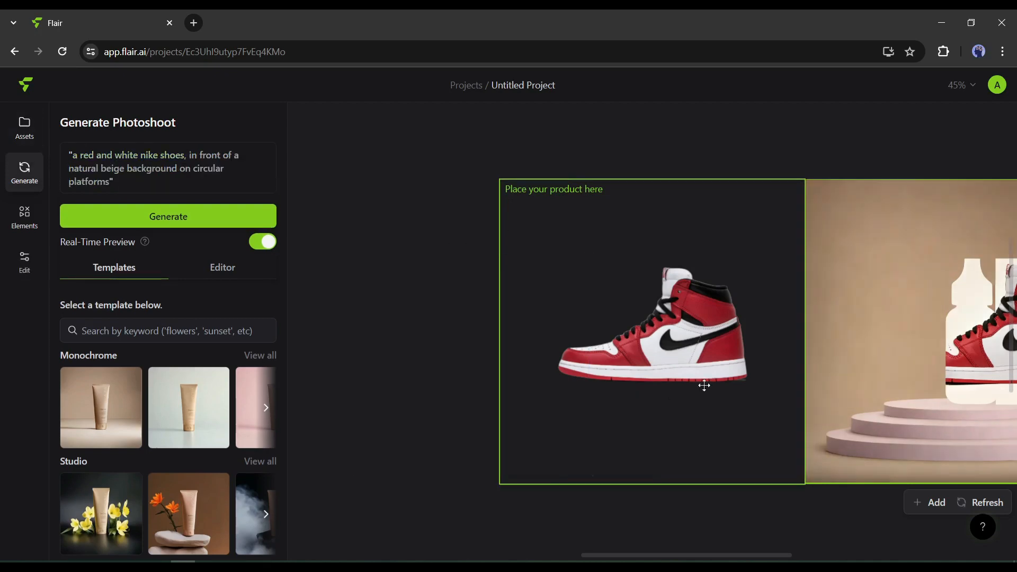
{"action": "left_click", "coordinate": [709, 384]}
{"action": "left_click_drag", "start_coordinate": [710, 384], "coordinate": [710, 435]}
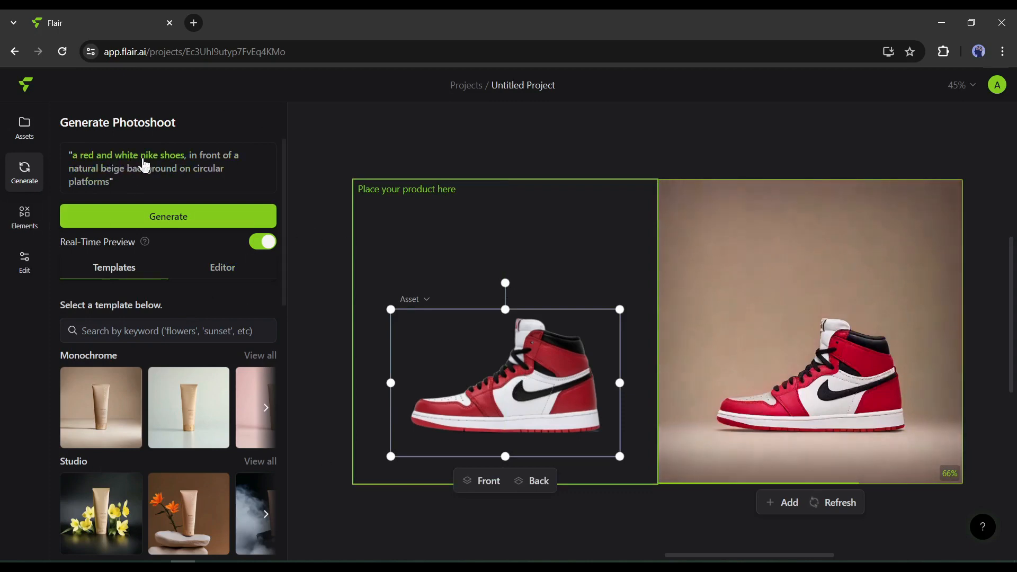
- Open the prompt in the editor and examine its product, background and placement fields with their suggestions
{"action": "left_click", "coordinate": [189, 188]}
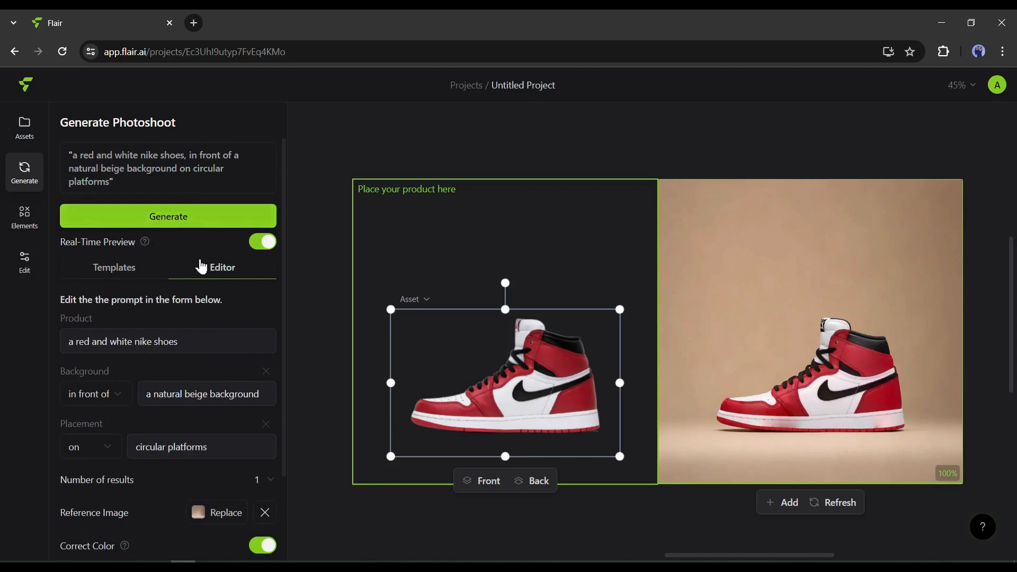
{"action": "scroll", "coordinate": [194, 275], "scroll_direction": "down", "scroll_amount": 1}
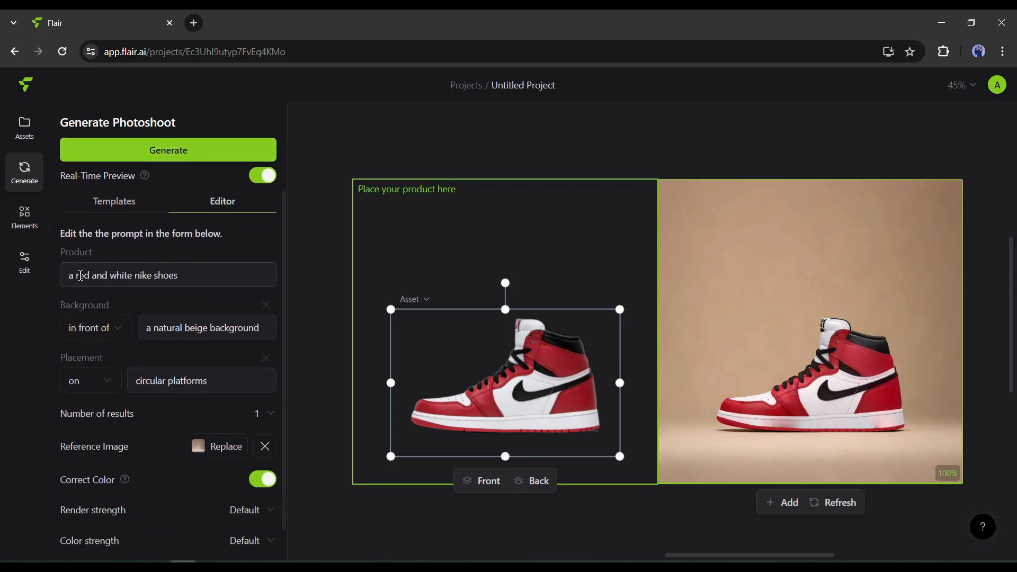
{"action": "scroll", "coordinate": [189, 262], "scroll_direction": "up", "scroll_amount": 1}
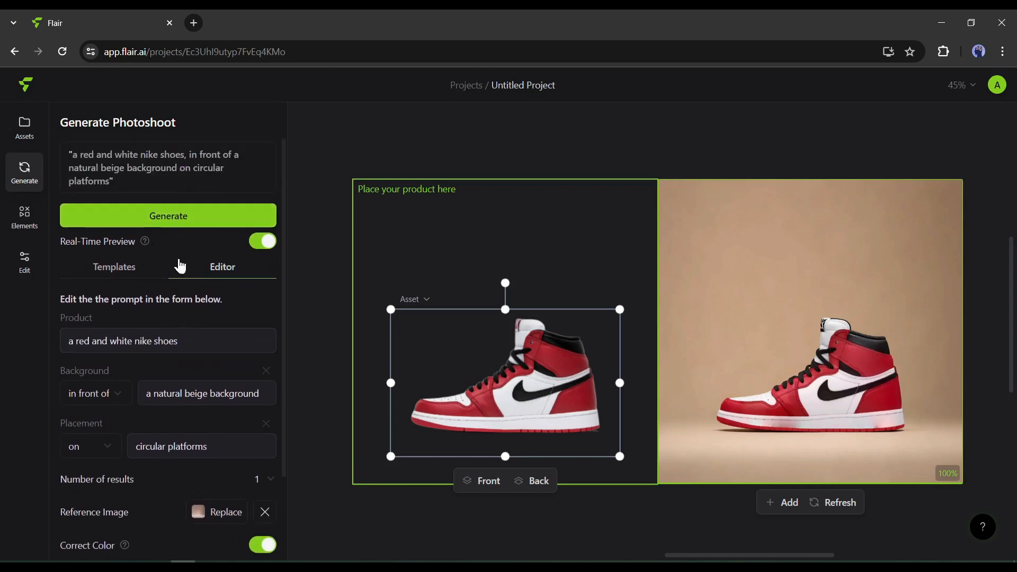
{"action": "left_click", "coordinate": [165, 159]}
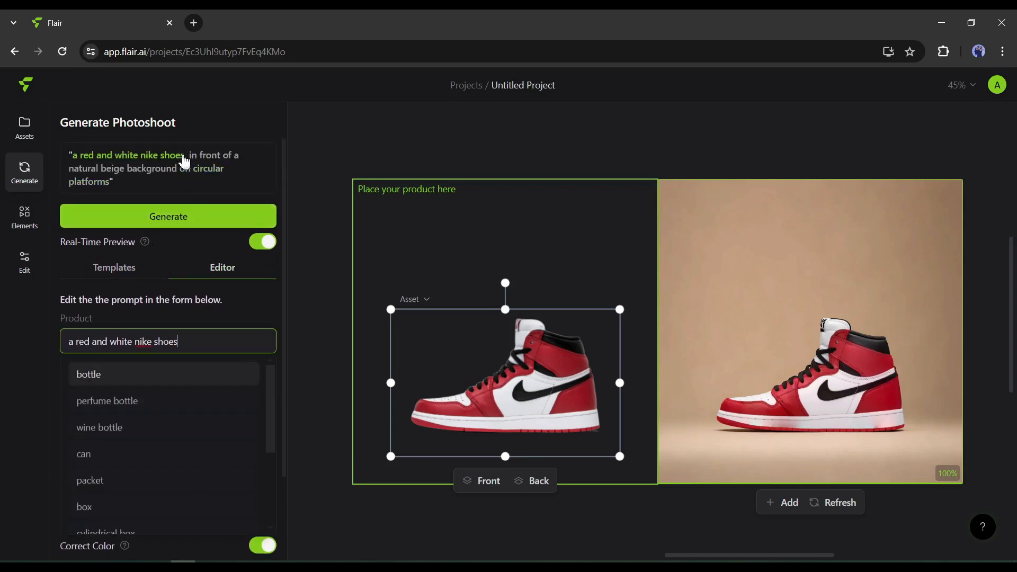
{"action": "left_click", "coordinate": [225, 162]}
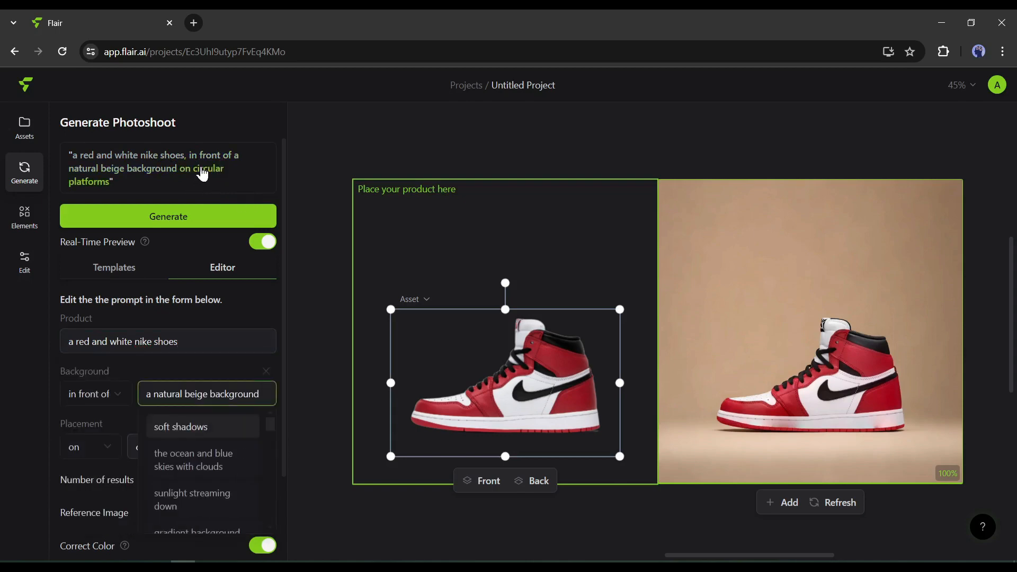
{"action": "left_click", "coordinate": [202, 174]}
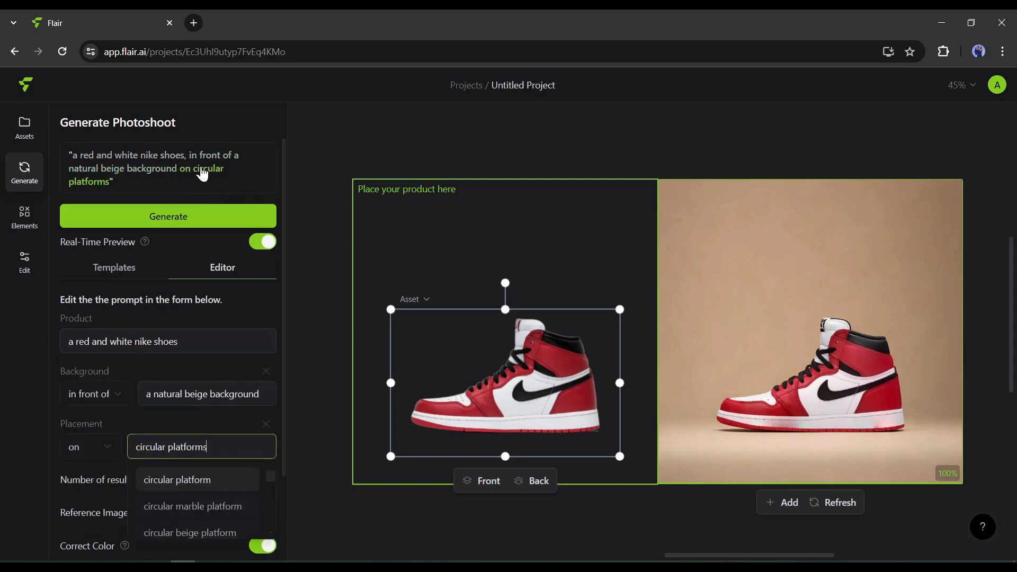
{"action": "left_click", "coordinate": [153, 176]}
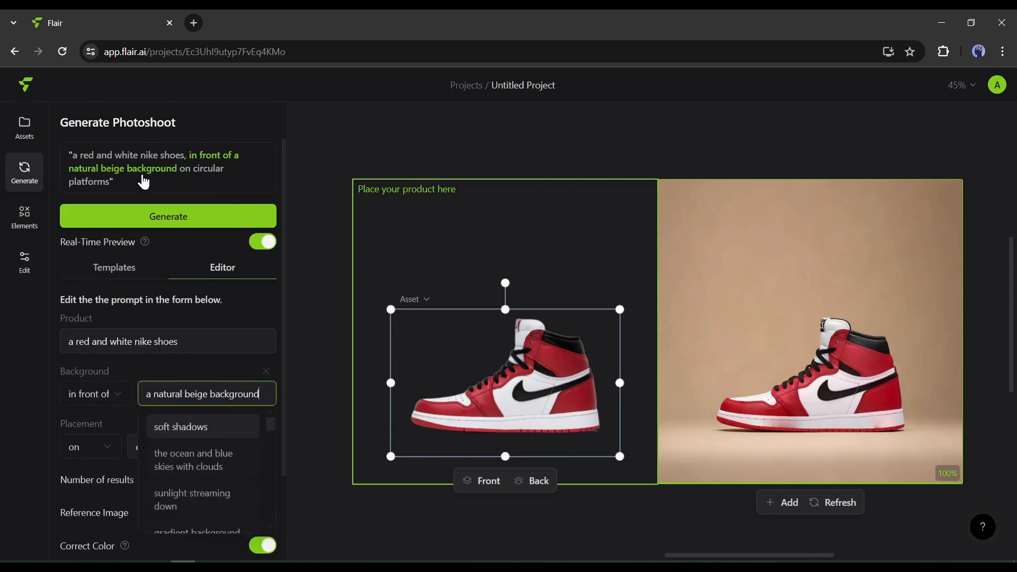
{"action": "left_click", "coordinate": [236, 310]}
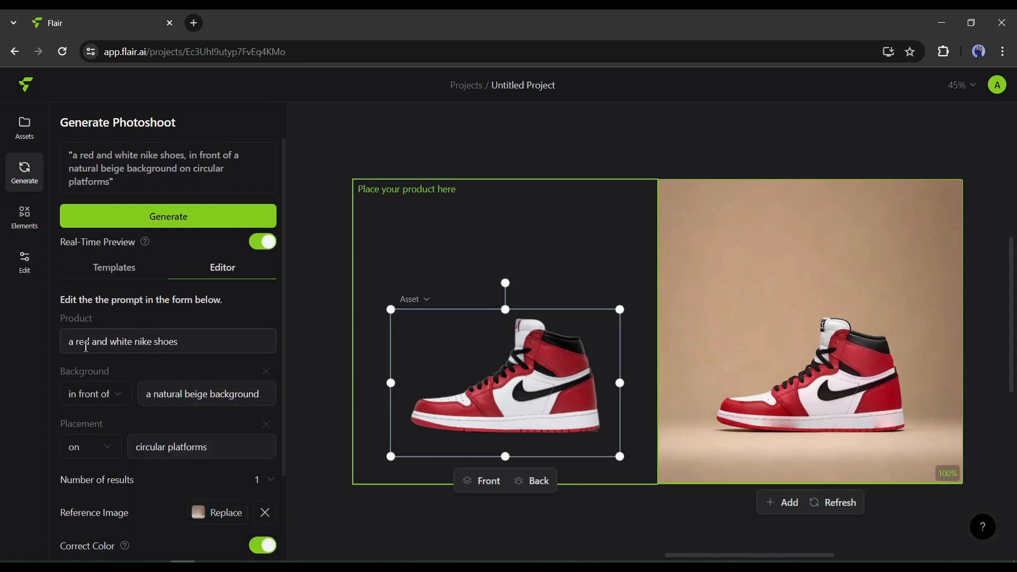
{"action": "left_click", "coordinate": [199, 342]}
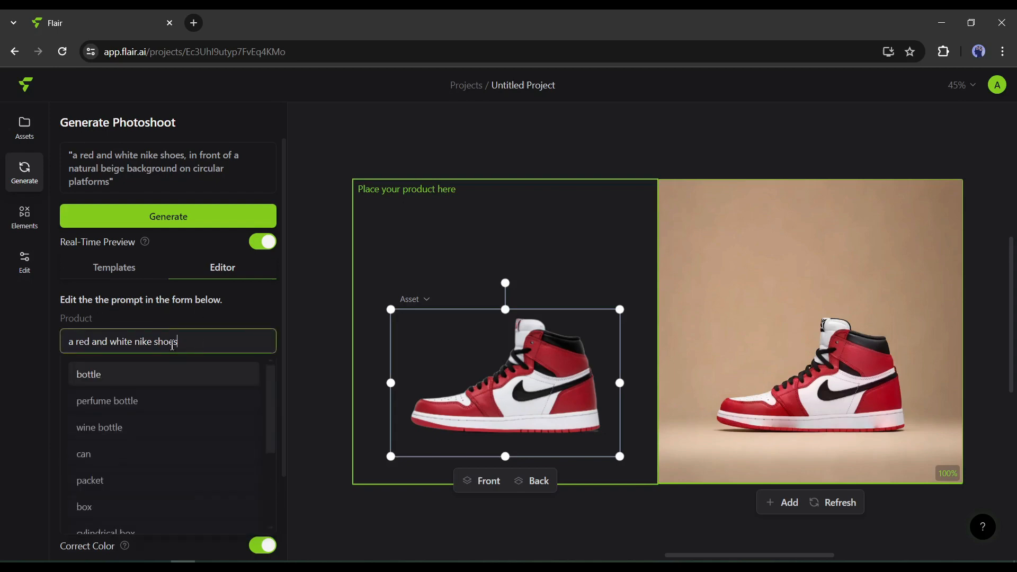
{"action": "left_click", "coordinate": [243, 304]}
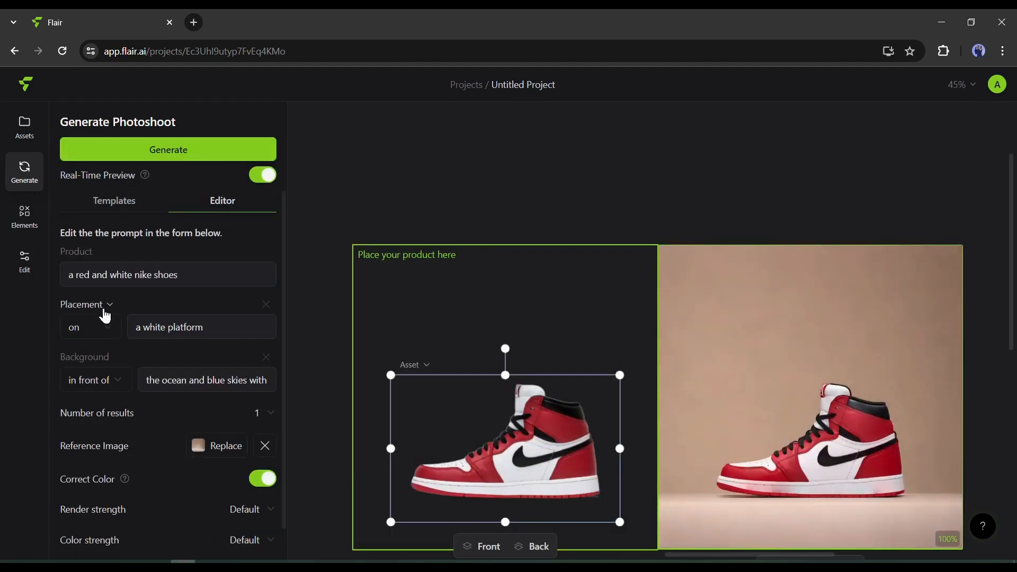
- Keep the placement preposition "on" and change the placement from "a white platform" by entering "sand" and choosing the suggestion "glassy island on water"
{"action": "left_click", "coordinate": [101, 323]}
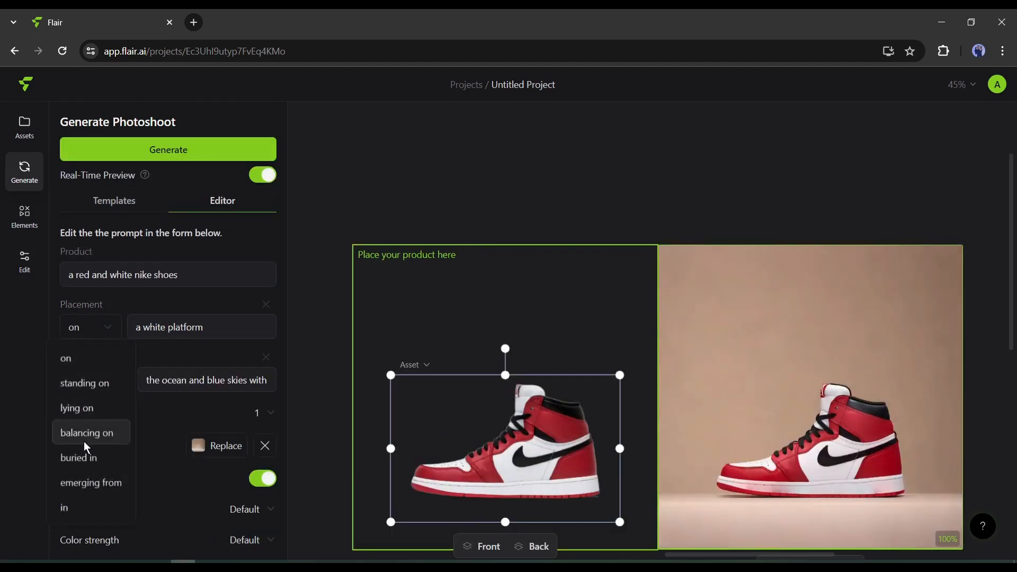
{"action": "left_click", "coordinate": [88, 360]}
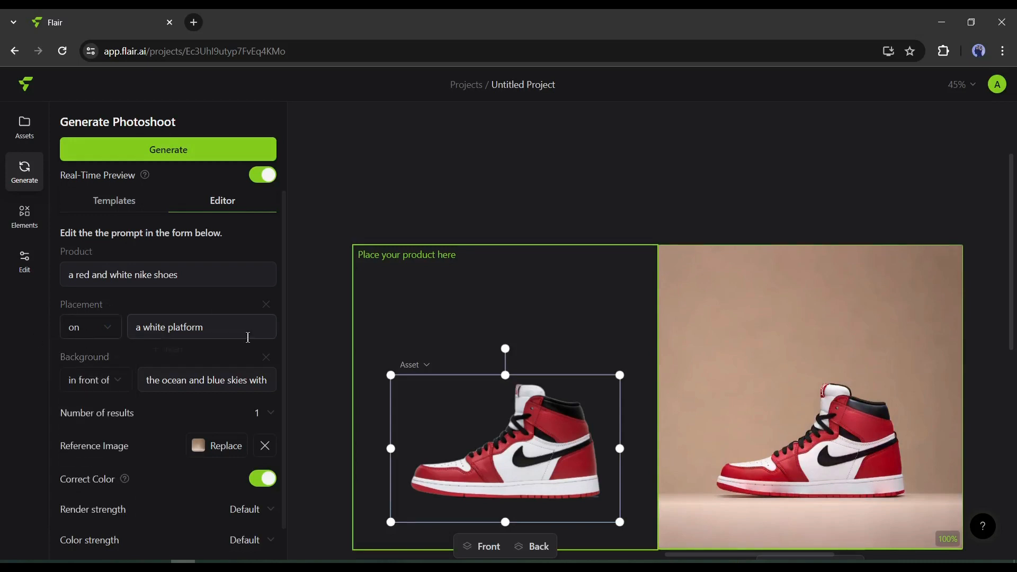
{"action": "left_click", "coordinate": [231, 332]}
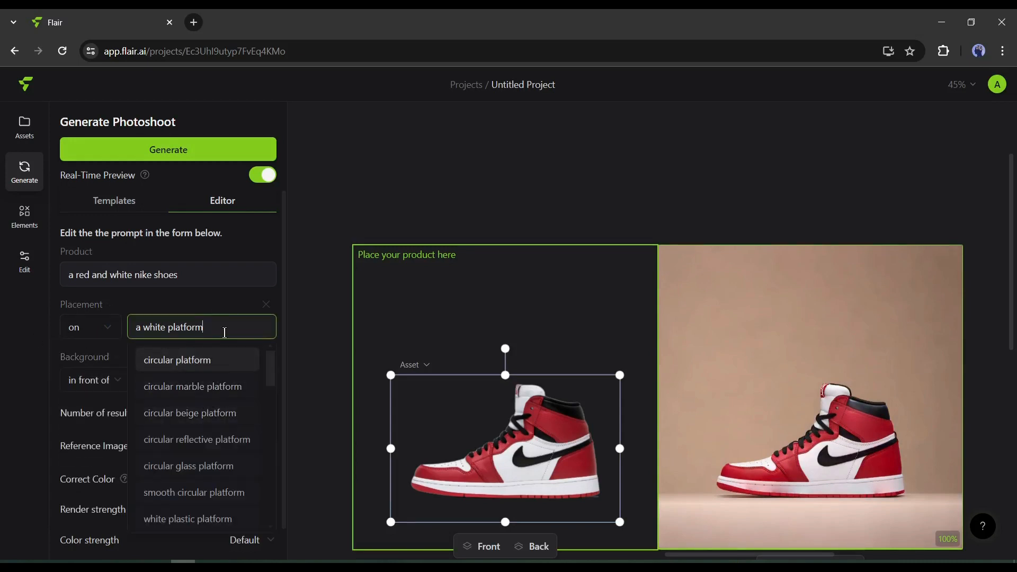
{"action": "key", "text": "ctrl+shift+Left"}
{"action": "key", "text": "ctrl+shift+Left"}
{"action": "key", "text": "ctrl+shift+Left"}
{"action": "key", "text": "BackSpace"}
{"action": "type", "text": "sand"}
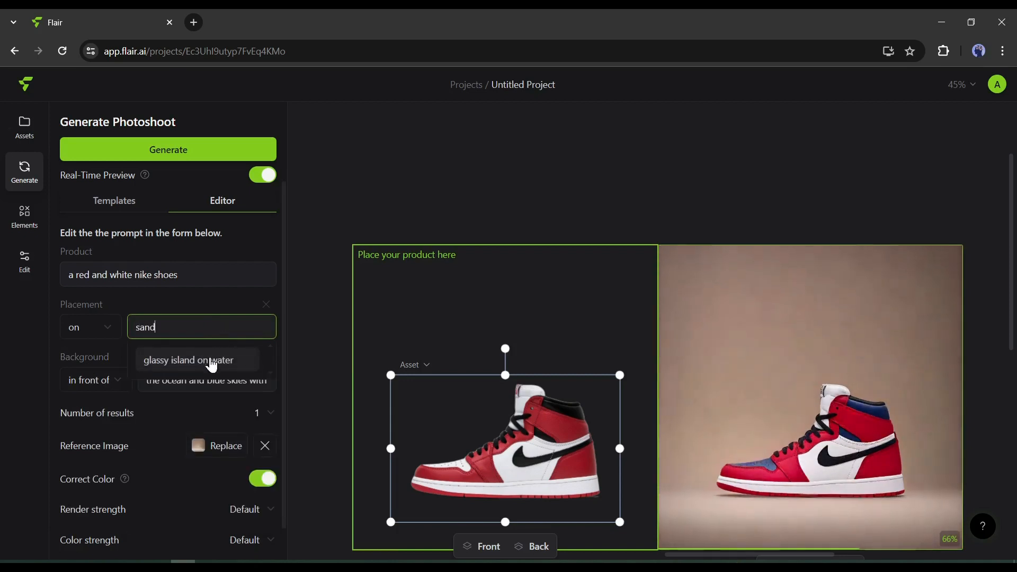
{"action": "left_click", "coordinate": [183, 368]}
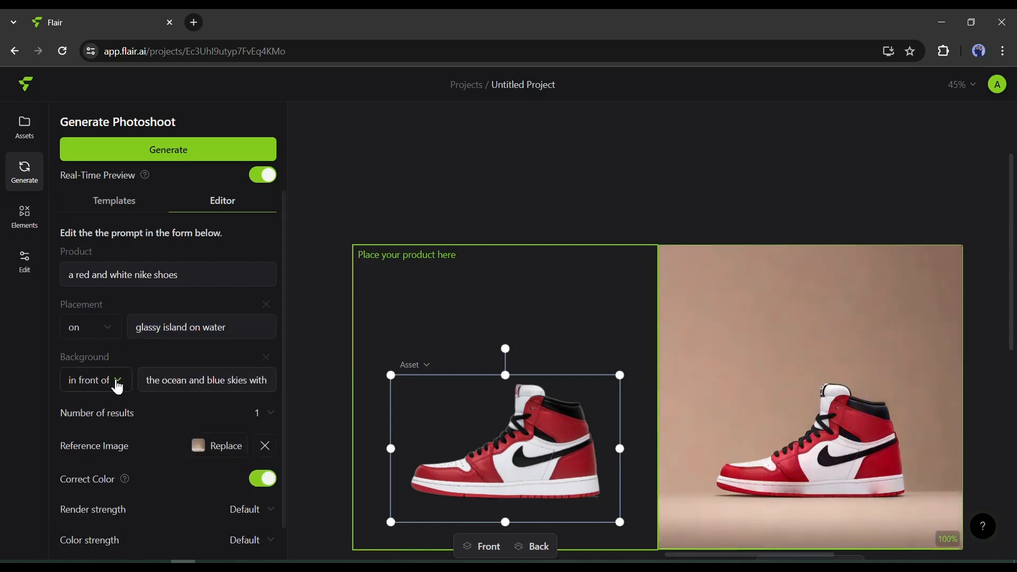
{"action": "left_click", "coordinate": [113, 379]}
{"action": "left_click", "coordinate": [194, 379]}
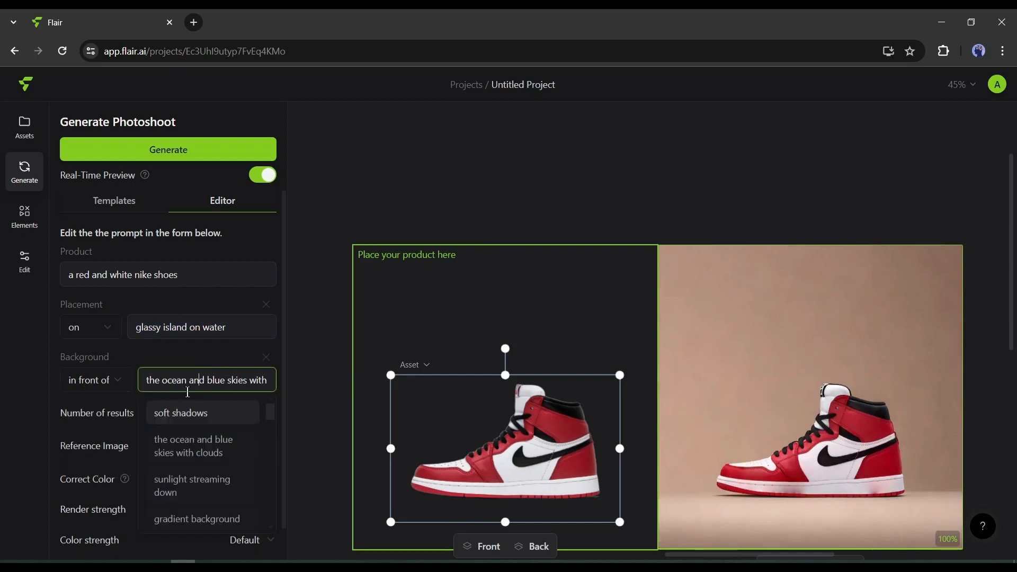
{"action": "left_click", "coordinate": [229, 385]}
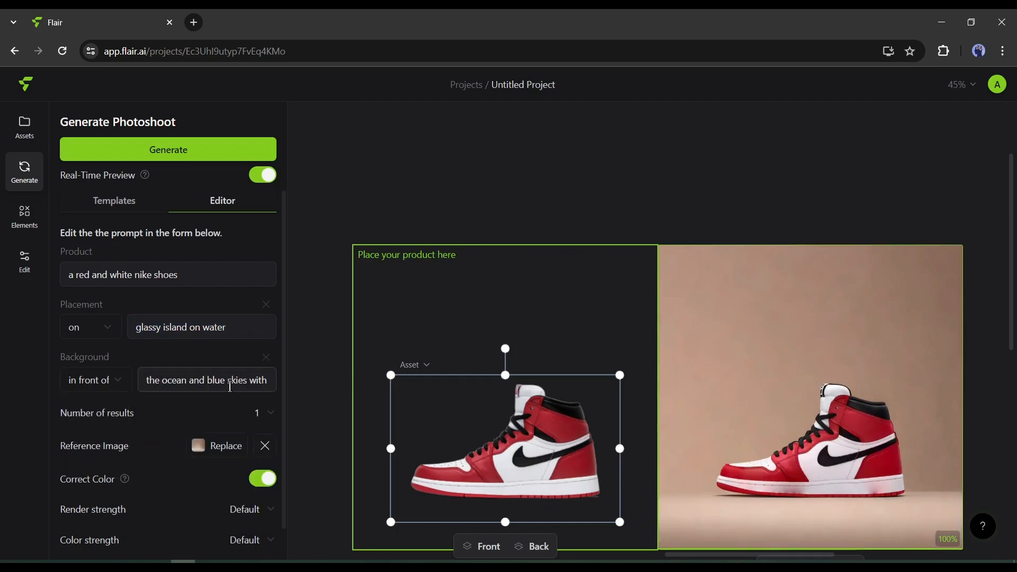
- Set the number of results to 2 and remove the reference image
{"action": "left_click", "coordinate": [262, 416]}
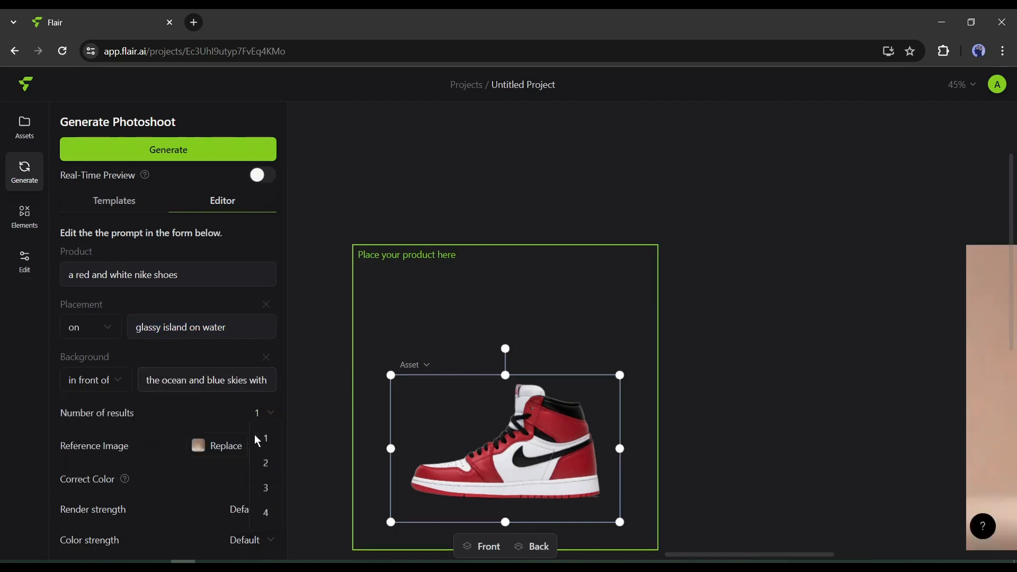
{"action": "left_click", "coordinate": [266, 463]}
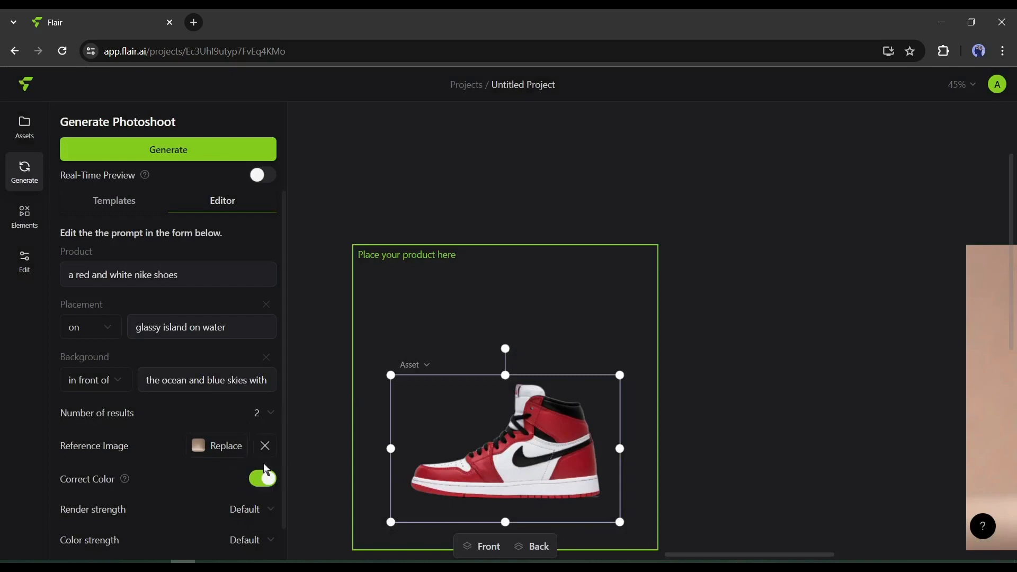
{"action": "mouse_move", "coordinate": [204, 448]}
{"action": "left_click", "coordinate": [264, 445]}
- Generate the photoshoot from the edited prompt and look over both resulting sneaker images
{"action": "scroll", "coordinate": [212, 475], "scroll_direction": "down", "scroll_amount": 1}
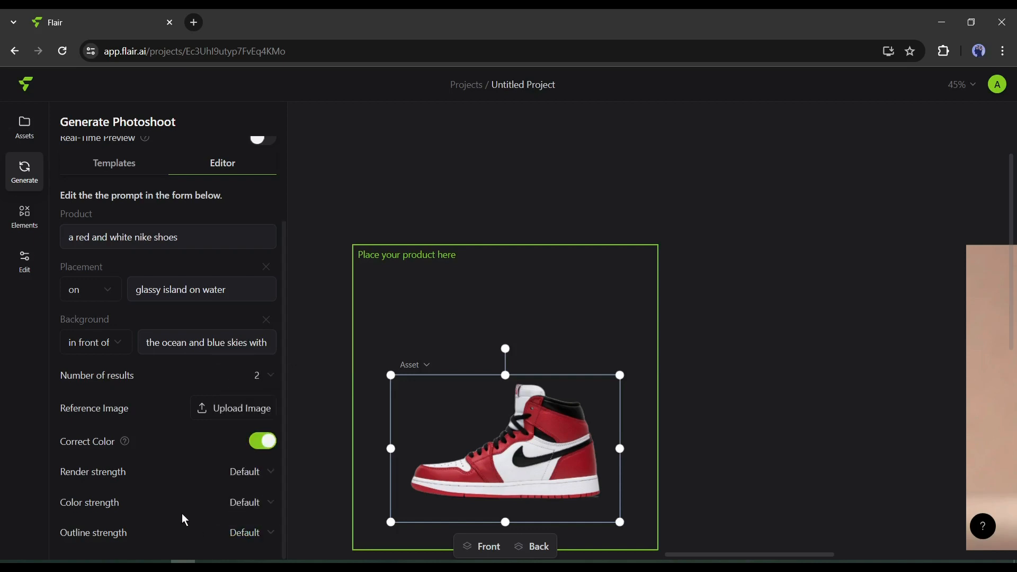
{"action": "scroll", "coordinate": [192, 501], "scroll_direction": "up", "scroll_amount": 3}
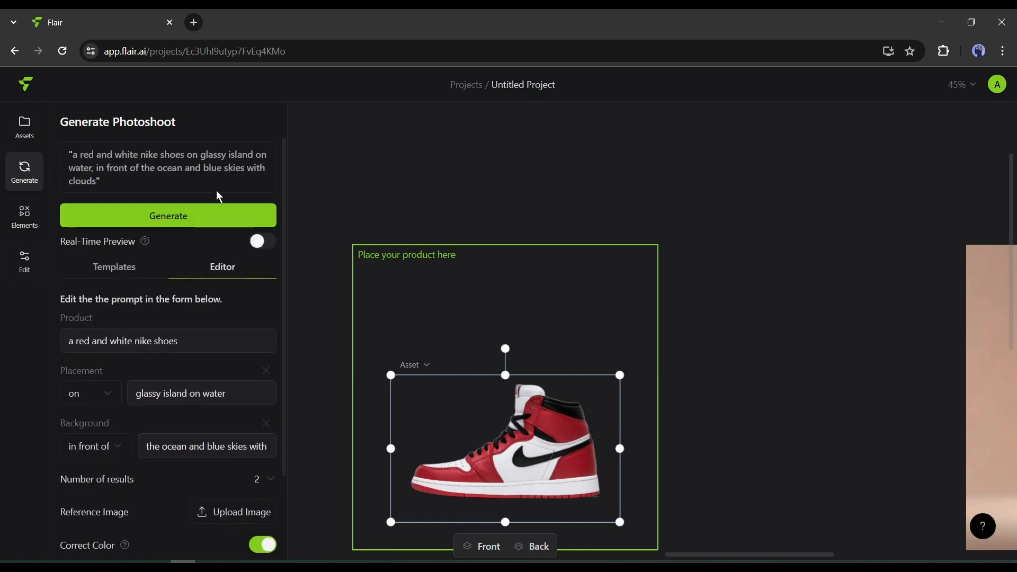
{"action": "left_click", "coordinate": [228, 223]}
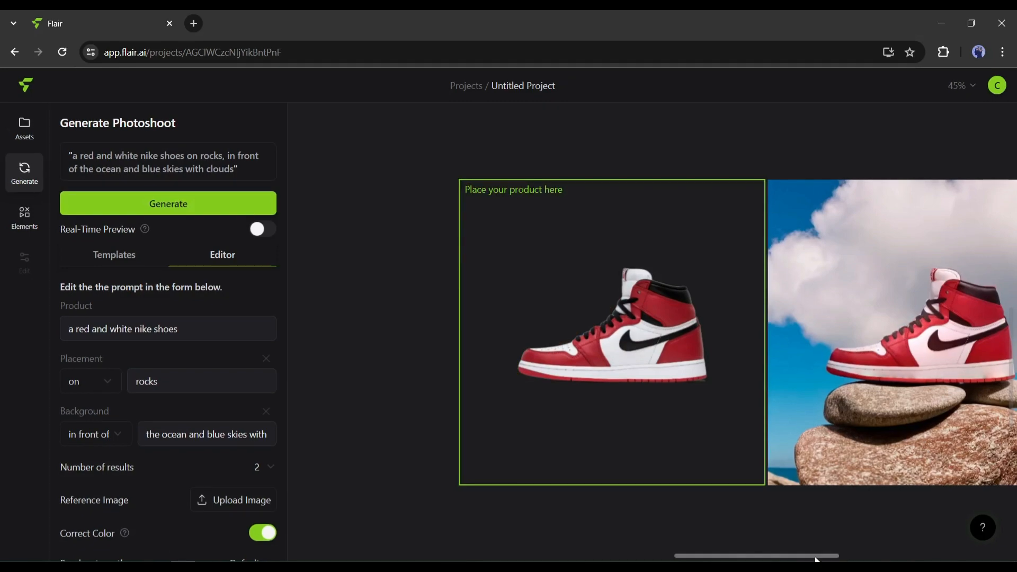
{"action": "left_click_drag", "start_coordinate": [815, 556], "coordinate": [1009, 549]}
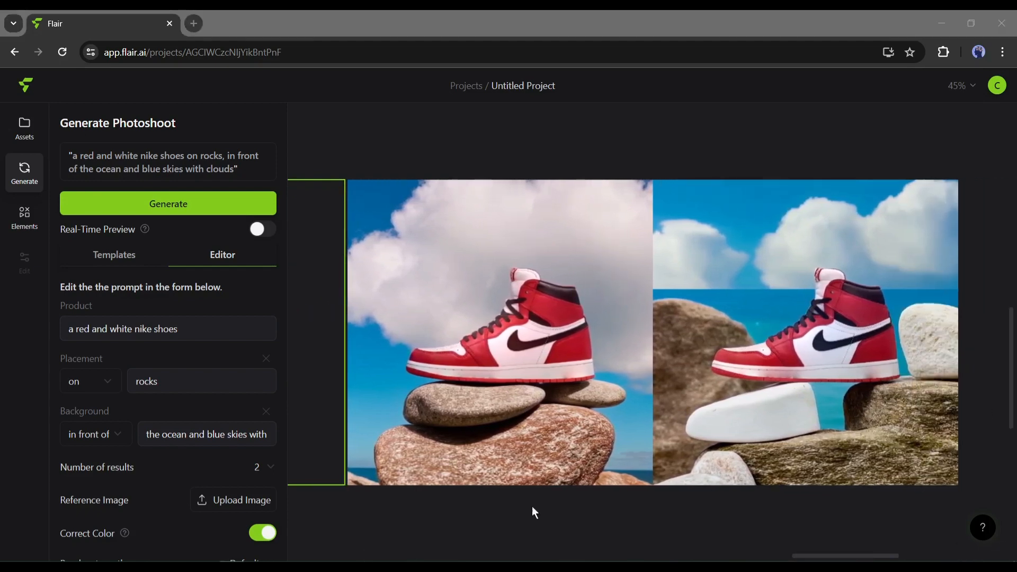
{"action": "left_click", "coordinate": [561, 432]}
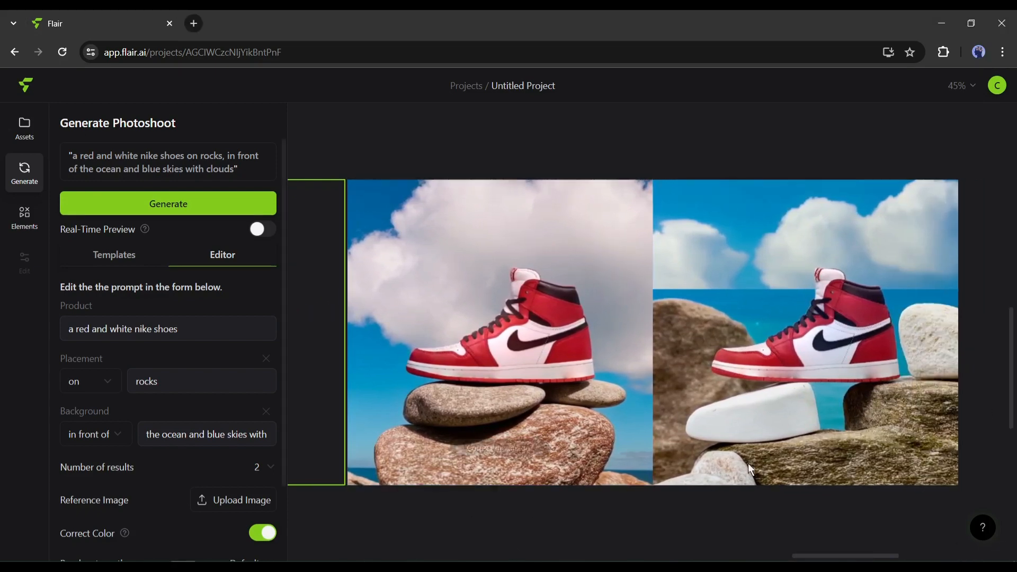
{"action": "left_click_drag", "start_coordinate": [824, 557], "coordinate": [695, 558]}
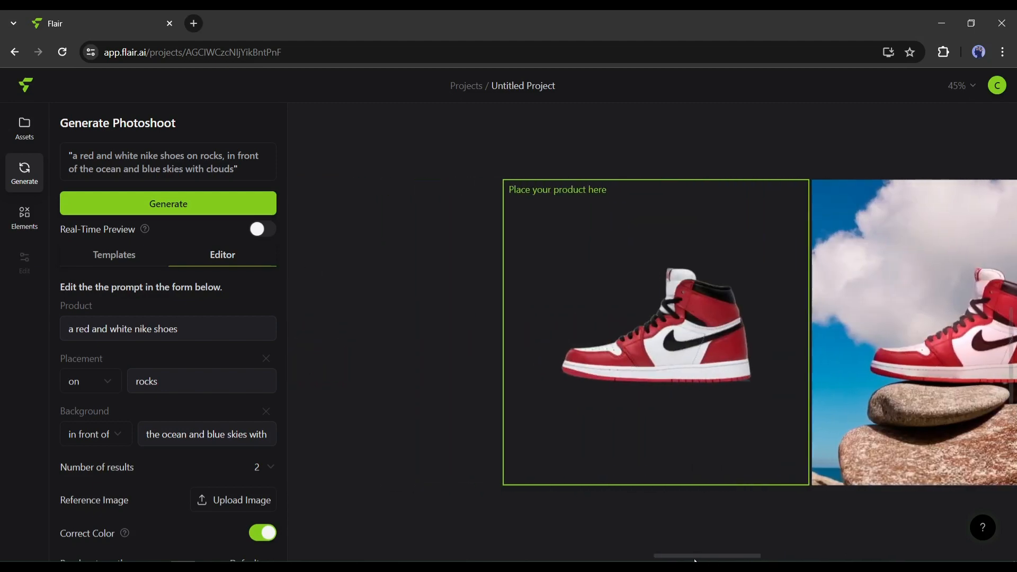
- Browse the templates, apply the one on the ocean floor with light streaming through dark blue water, and generate the photoshoot
{"action": "left_click", "coordinate": [109, 256]}
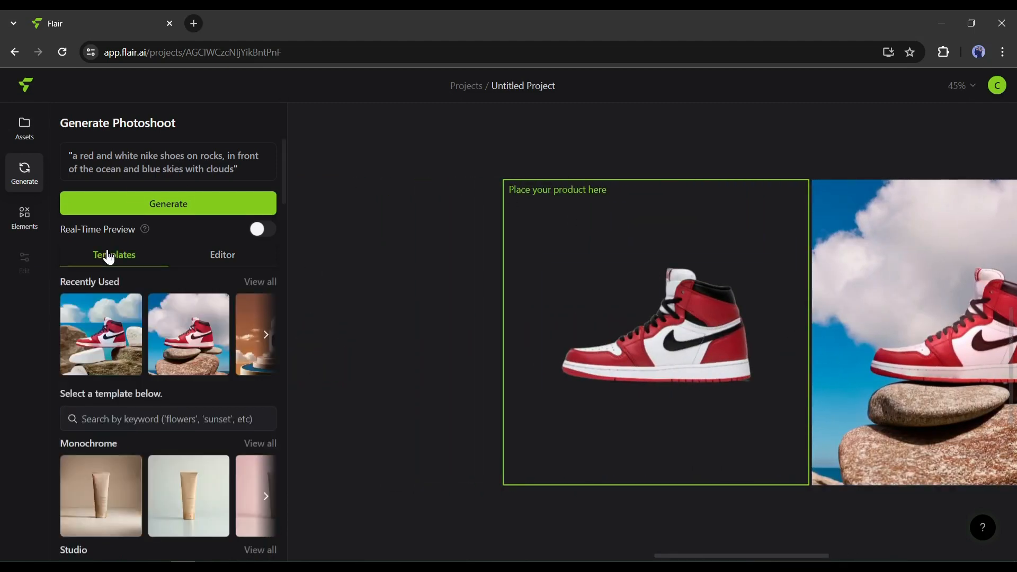
{"action": "scroll", "coordinate": [211, 371], "scroll_direction": "down", "scroll_amount": 10}
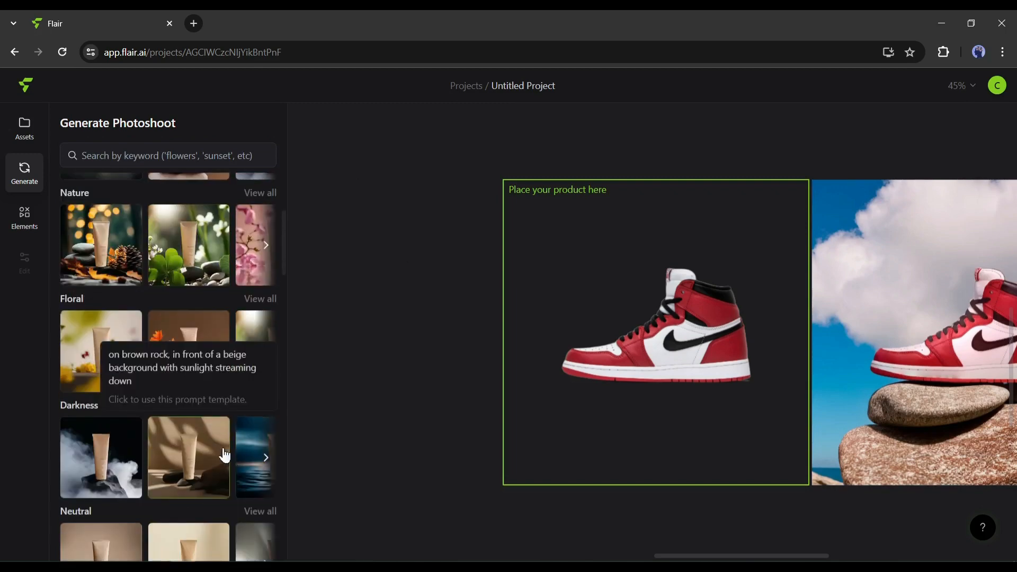
{"action": "scroll", "coordinate": [208, 323], "scroll_direction": "down", "scroll_amount": 12}
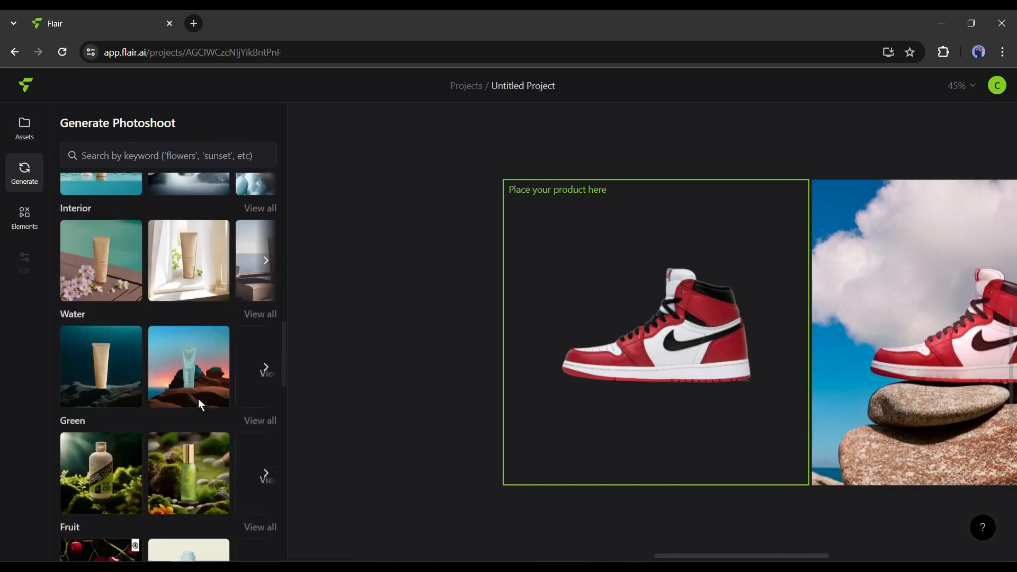
{"action": "scroll", "coordinate": [204, 433], "scroll_direction": "down", "scroll_amount": 4}
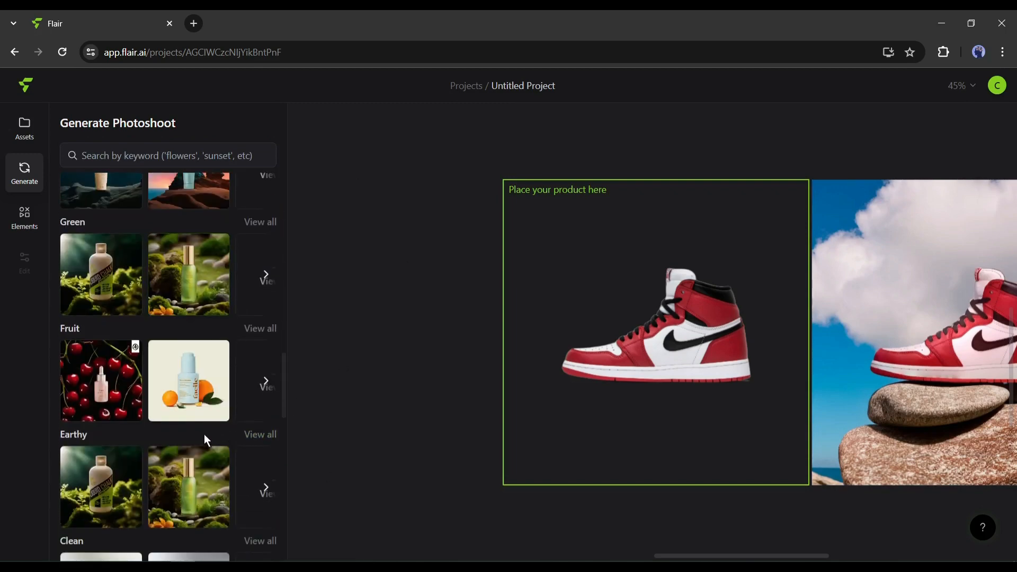
{"action": "scroll", "coordinate": [196, 426], "scroll_direction": "up", "scroll_amount": 4}
{"action": "scroll", "coordinate": [190, 424], "scroll_direction": "up", "scroll_amount": 20}
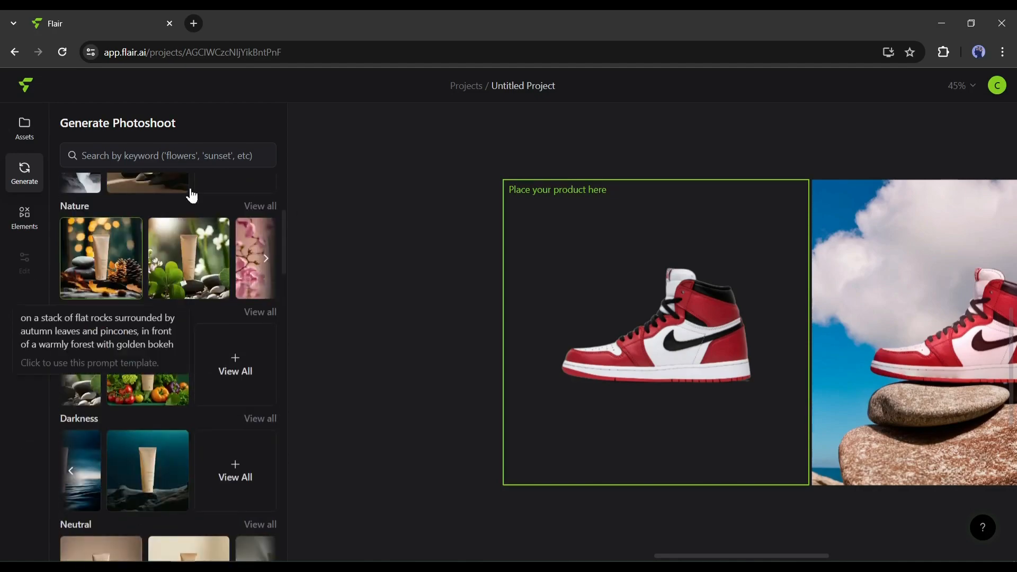
{"action": "left_click", "coordinate": [185, 219]}
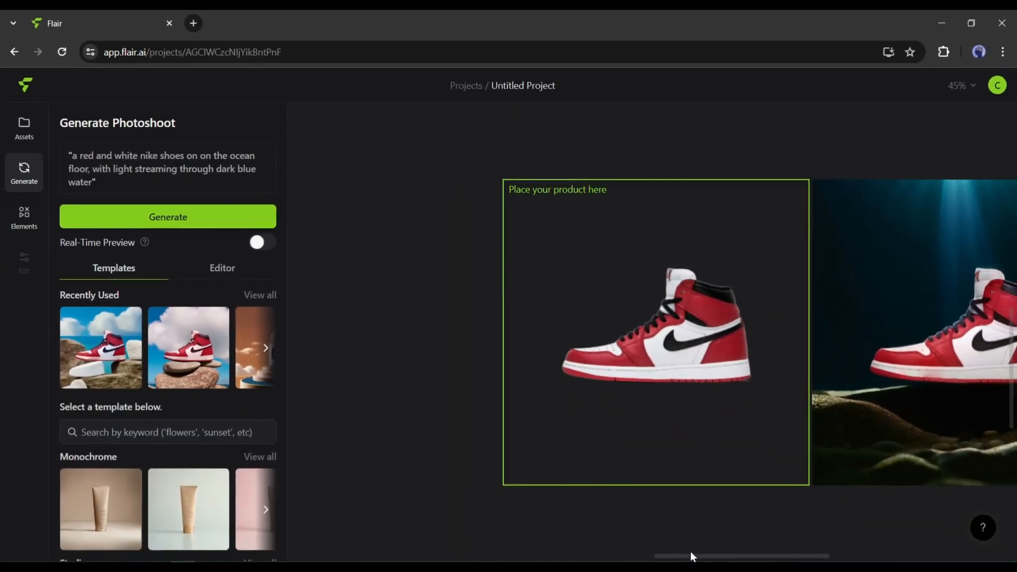
- Bring the two underwater sneaker images into view and select the second one
{"action": "left_click_drag", "start_coordinate": [691, 554], "coordinate": [915, 556]}
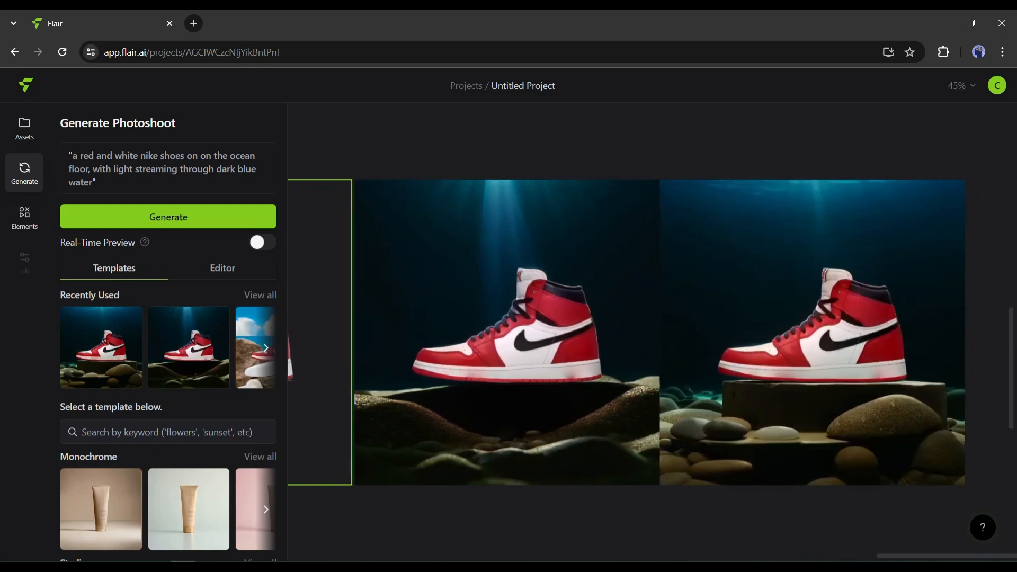
{"action": "mouse_move", "coordinate": [535, 253]}
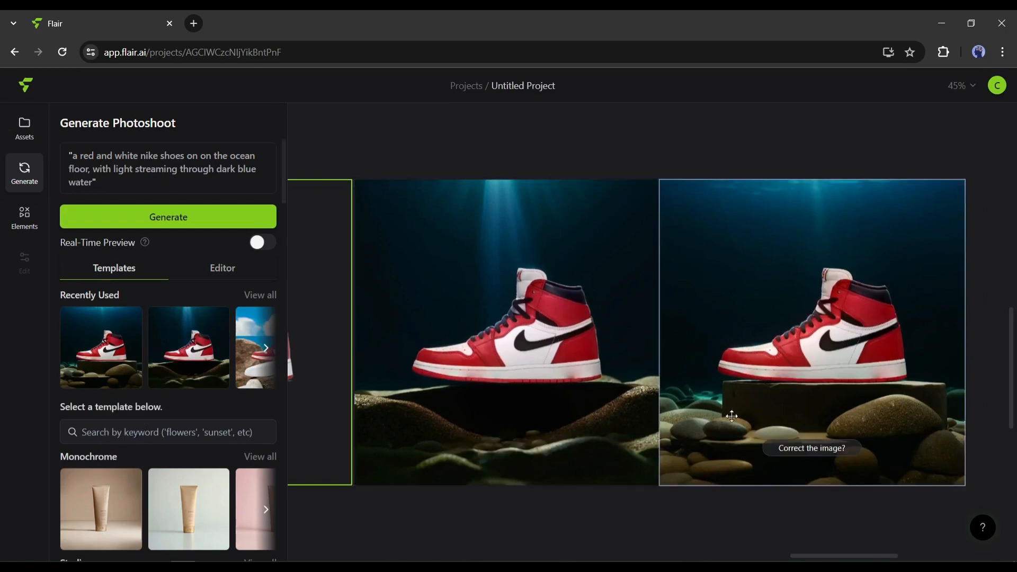
{"action": "left_click", "coordinate": [827, 293]}
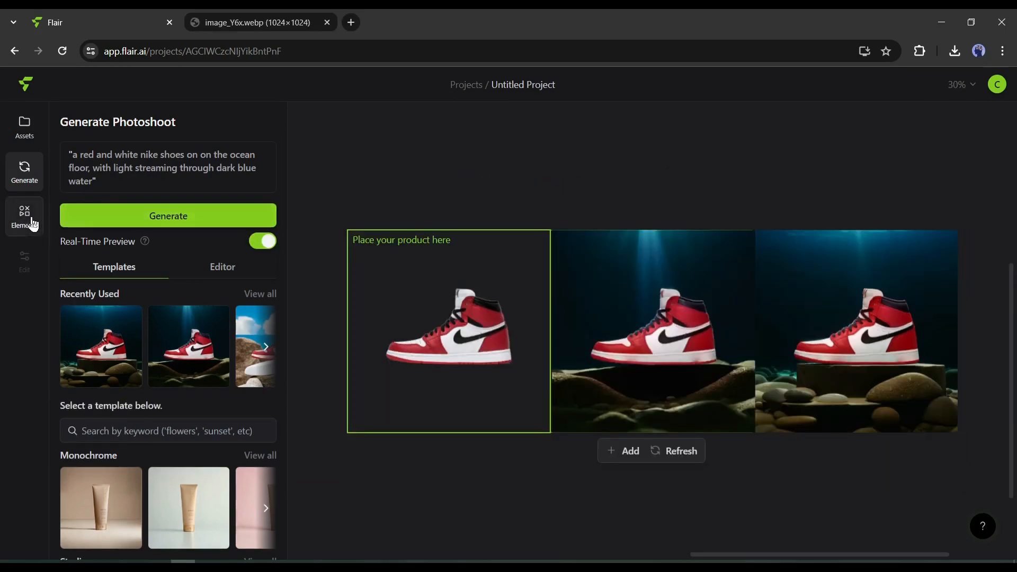
- Browse the element library, add the brown mushrooms from Rocks and Natural Elements, and place them beside the sneaker's toe in the product frame
{"action": "left_click", "coordinate": [24, 214]}
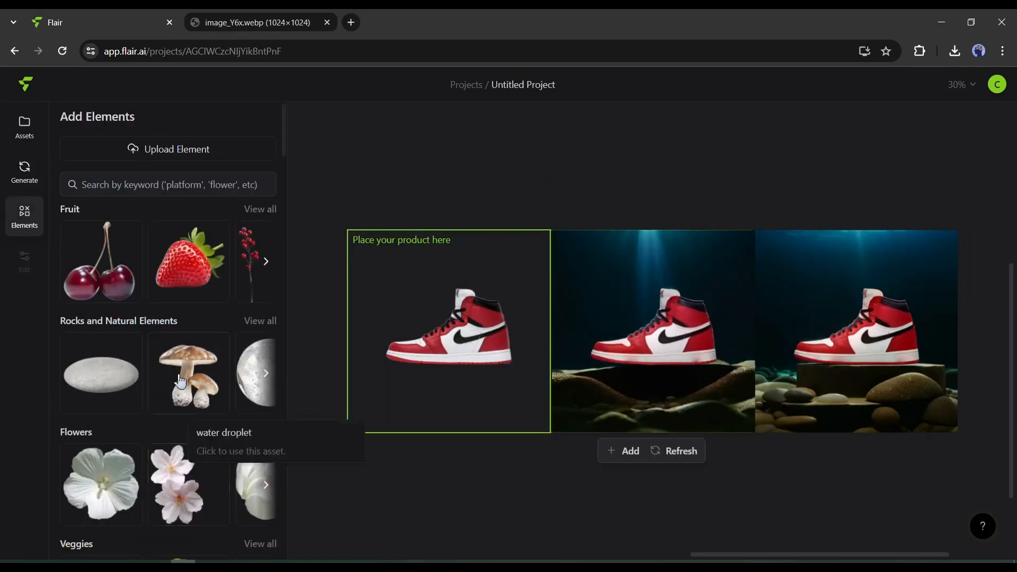
{"action": "scroll", "coordinate": [233, 286], "scroll_direction": "down", "scroll_amount": 15}
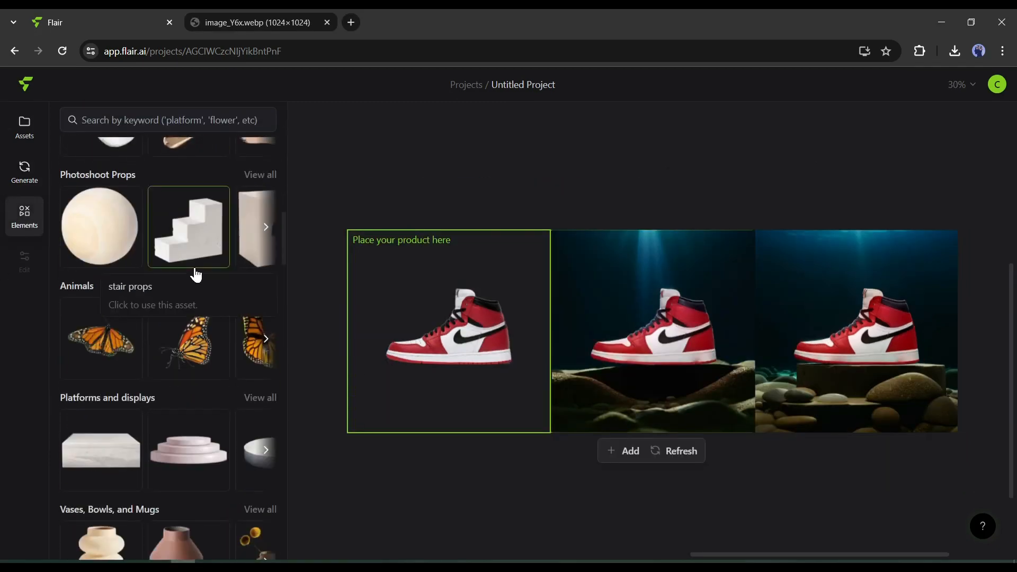
{"action": "scroll", "coordinate": [228, 291], "scroll_direction": "down", "scroll_amount": 10}
{"action": "scroll", "coordinate": [220, 371], "scroll_direction": "up", "scroll_amount": 1}
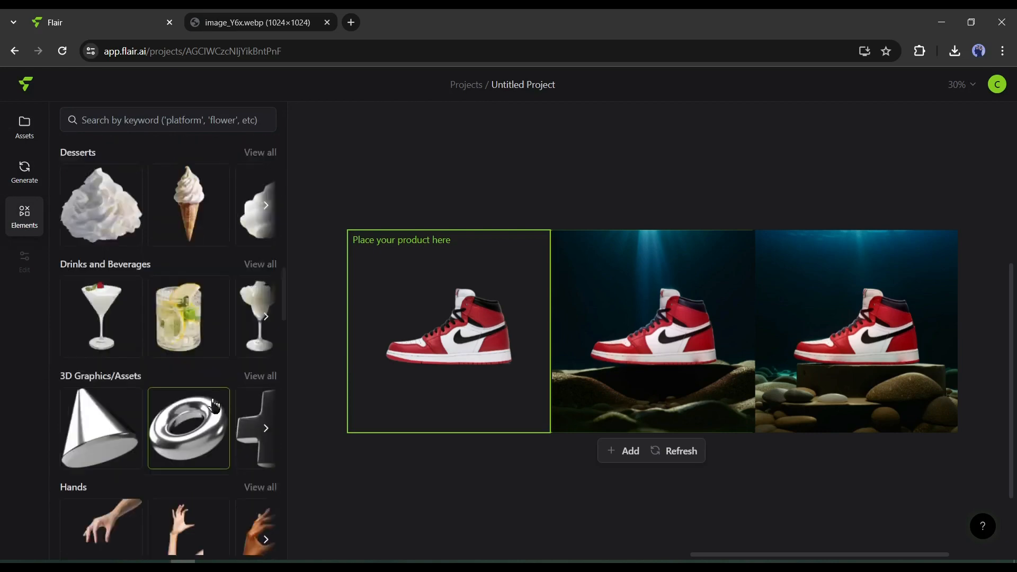
{"action": "scroll", "coordinate": [214, 406], "scroll_direction": "up", "scroll_amount": 20}
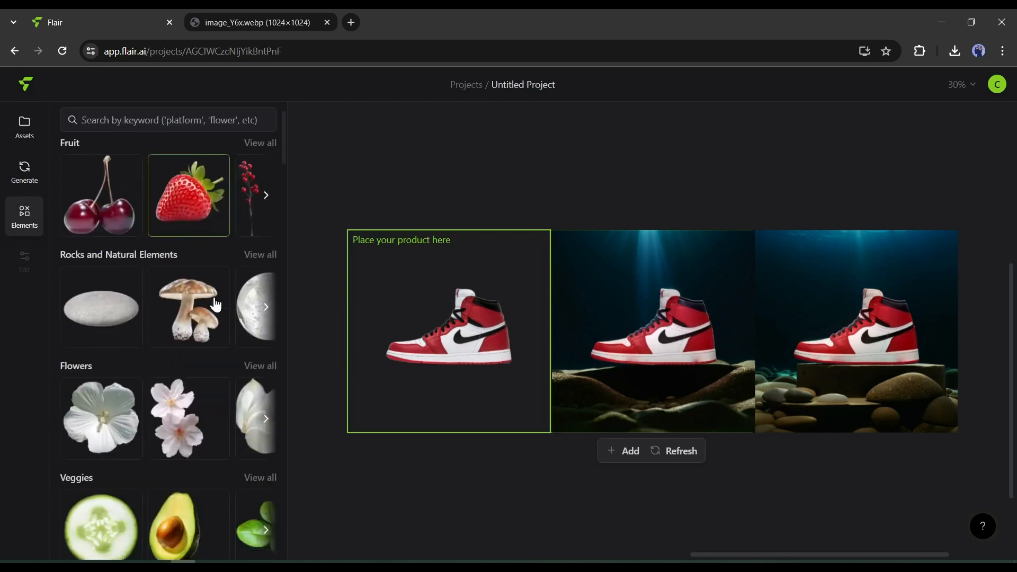
{"action": "left_click", "coordinate": [194, 310]}
{"action": "left_click_drag", "start_coordinate": [652, 335], "coordinate": [384, 360]}
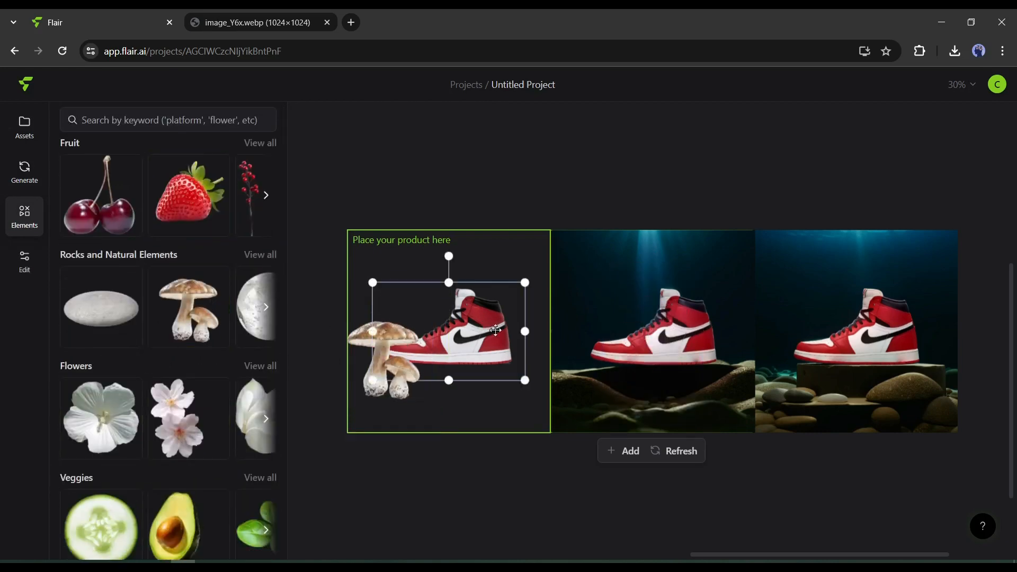
- Move the sneaker to the lower right of the product frame and enlarge the mushrooms beside it
{"action": "left_click_drag", "start_coordinate": [494, 331], "coordinate": [532, 342]}
{"action": "left_click_drag", "start_coordinate": [563, 294], "coordinate": [526, 316]}
{"action": "left_click_drag", "start_coordinate": [490, 351], "coordinate": [513, 354]}
{"action": "left_click_drag", "start_coordinate": [435, 392], "coordinate": [397, 418]}
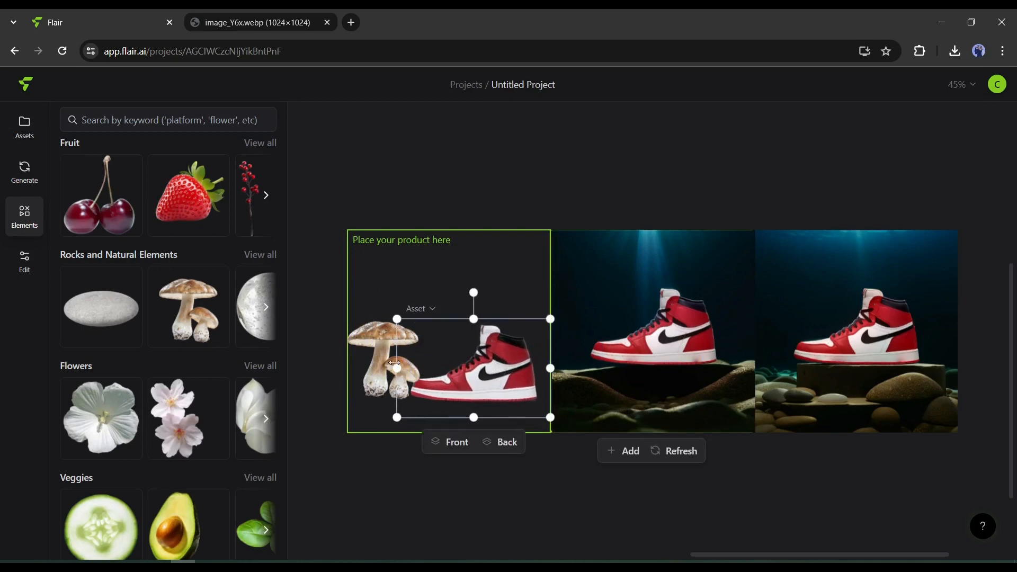
{"action": "left_click", "coordinate": [398, 342]}
{"action": "left_click_drag", "start_coordinate": [433, 305], "coordinate": [463, 275]}
{"action": "left_click_drag", "start_coordinate": [404, 339], "coordinate": [389, 352]}
{"action": "left_click", "coordinate": [506, 367]}
{"action": "scroll", "coordinate": [158, 322], "scroll_direction": "up", "scroll_amount": 2}
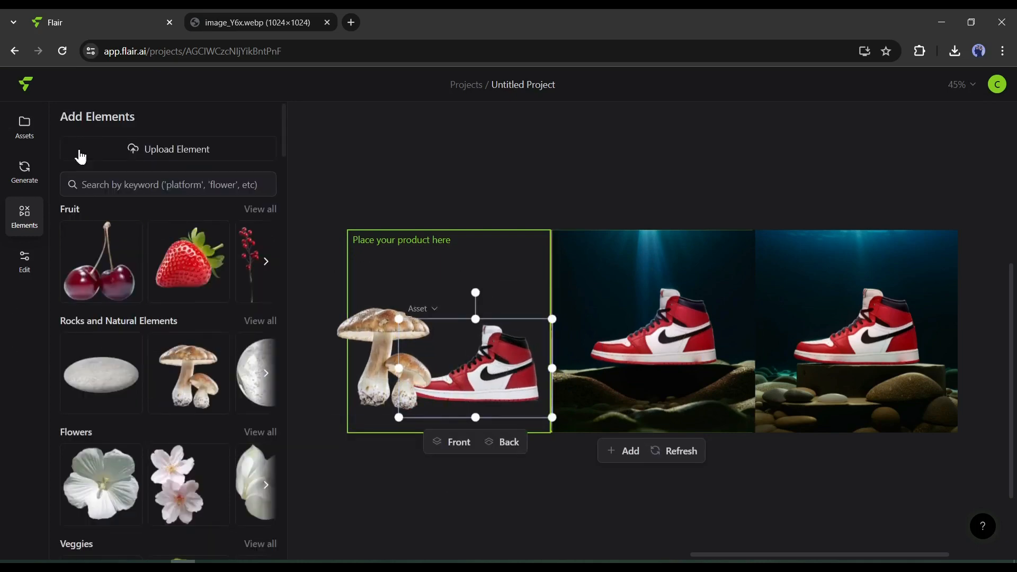
- Generate the photoshoot with the prompt "a red and white nike shoes on on the ocean floor with mushrooms, with light streaming through dark blue water"
{"action": "left_click", "coordinate": [24, 170]}
{"action": "left_click", "coordinate": [167, 220]}
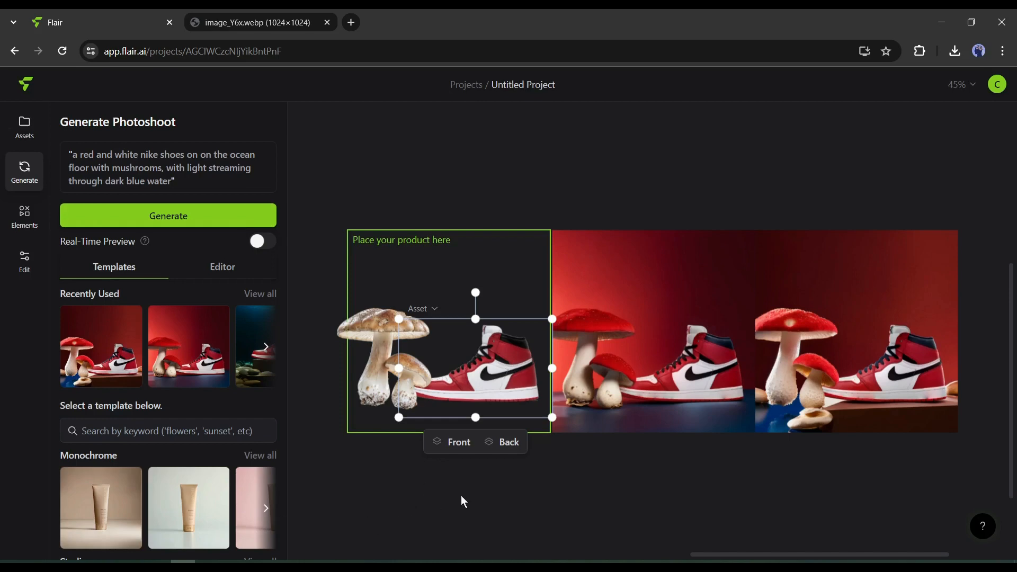
{"action": "scroll", "coordinate": [215, 456], "scroll_direction": "down", "scroll_amount": 10}
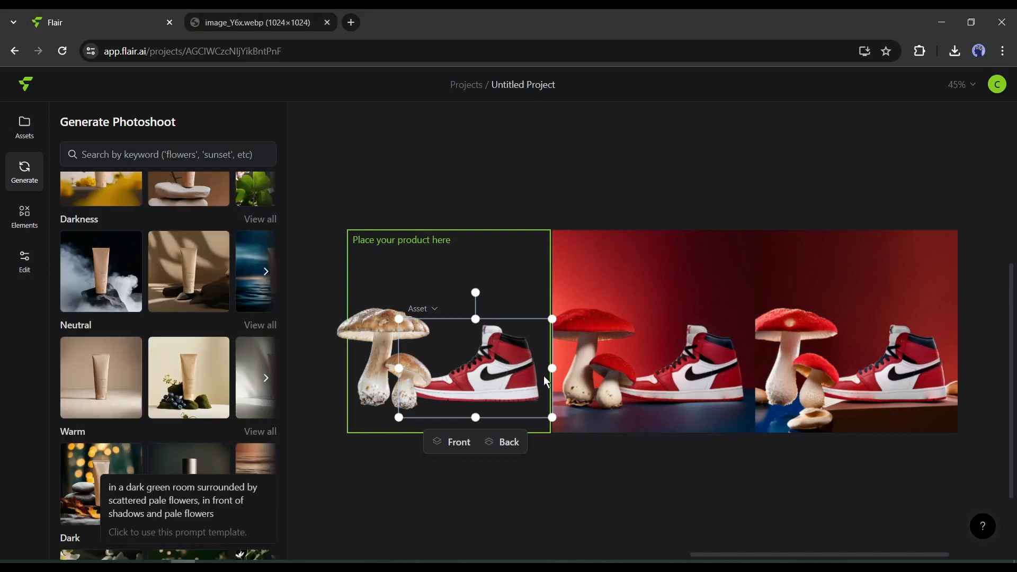
- Download the first mushroom and sneaker result as a 1x WEBP image and open the downloaded file
{"action": "left_click", "coordinate": [656, 284]}
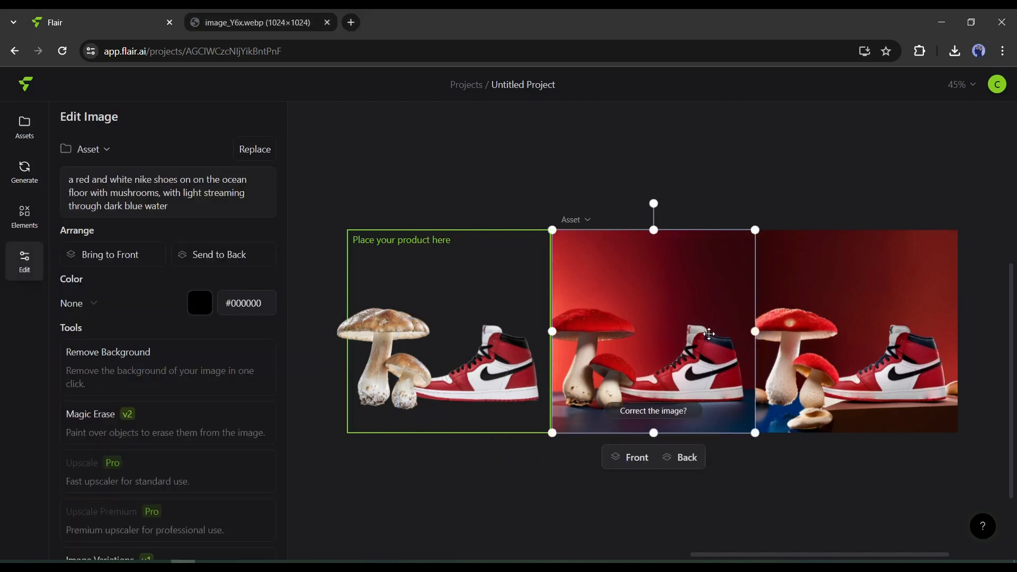
{"action": "scroll", "coordinate": [142, 302], "scroll_direction": "down", "scroll_amount": 3}
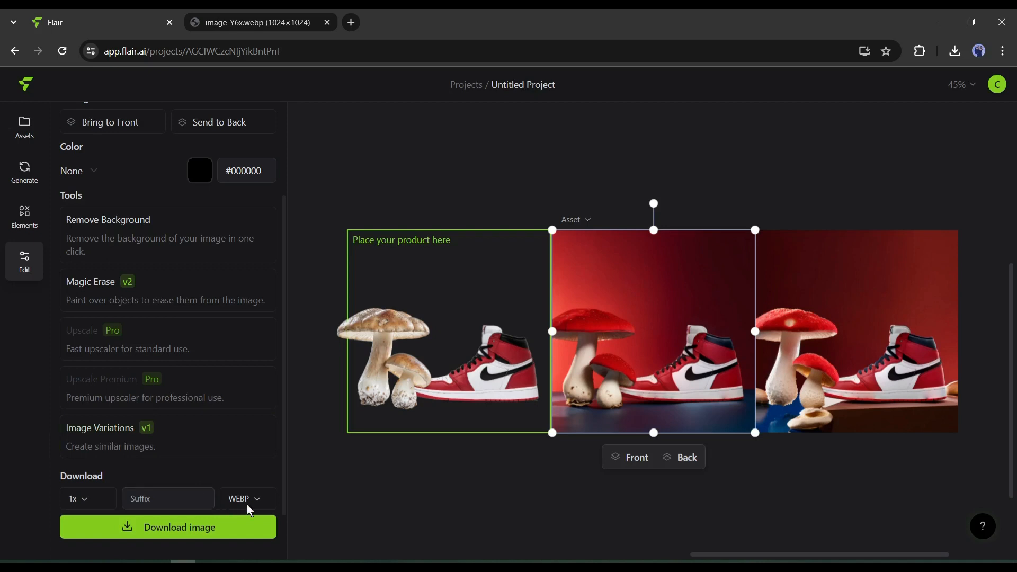
{"action": "left_click", "coordinate": [188, 534]}
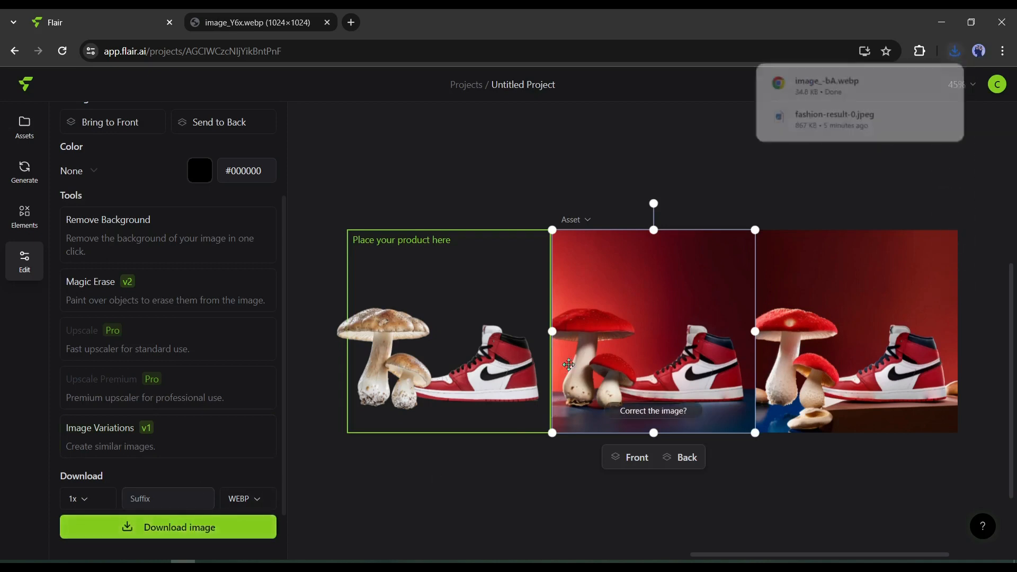
{"action": "left_click", "coordinate": [863, 82]}
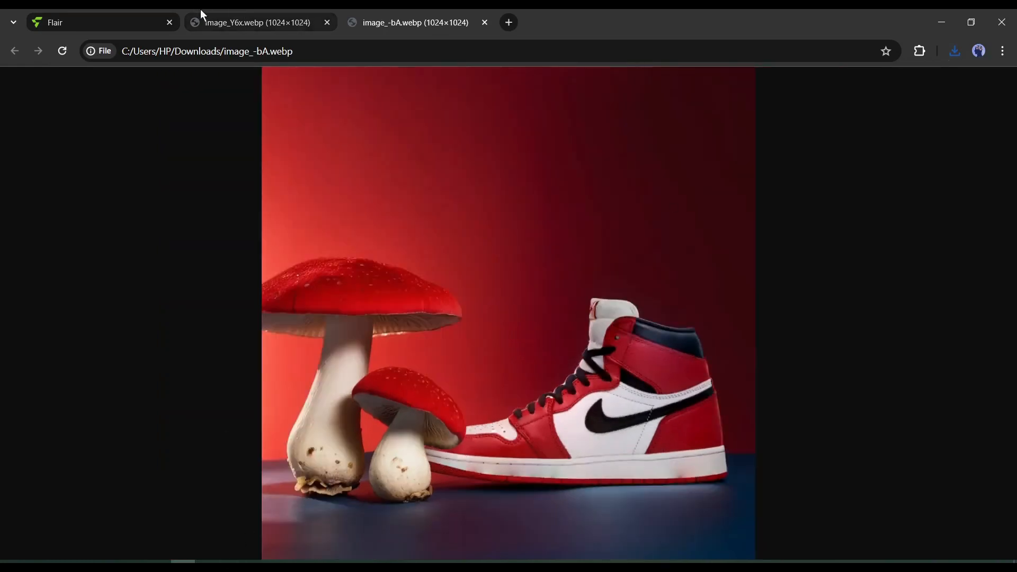
- Return to the Flair projects overview and create a new fashion project
{"action": "left_click", "coordinate": [106, 22]}
{"action": "scroll", "coordinate": [170, 159], "scroll_direction": "up", "scroll_amount": 1}
{"action": "left_click", "coordinate": [24, 171]}
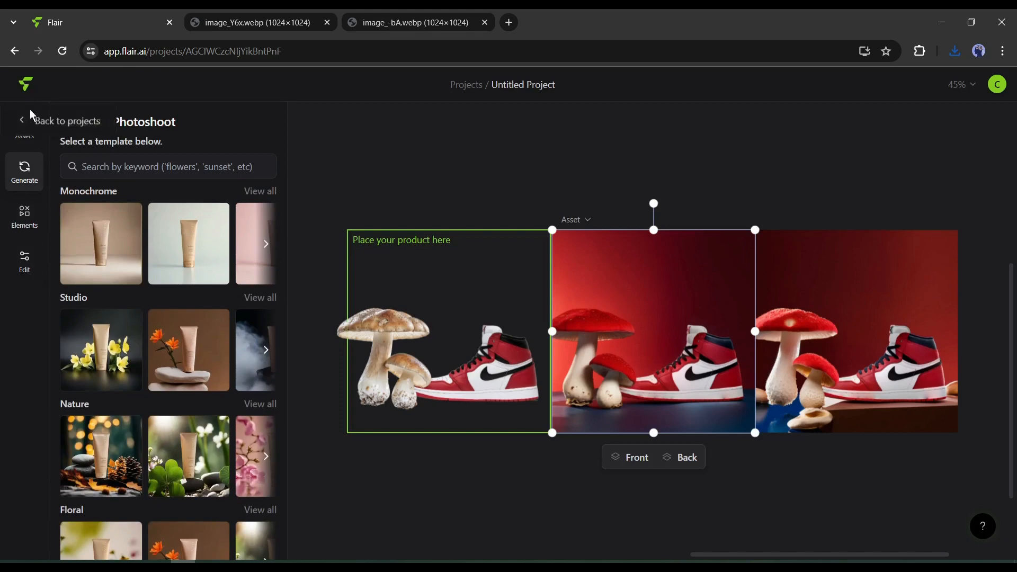
{"action": "left_click", "coordinate": [31, 118]}
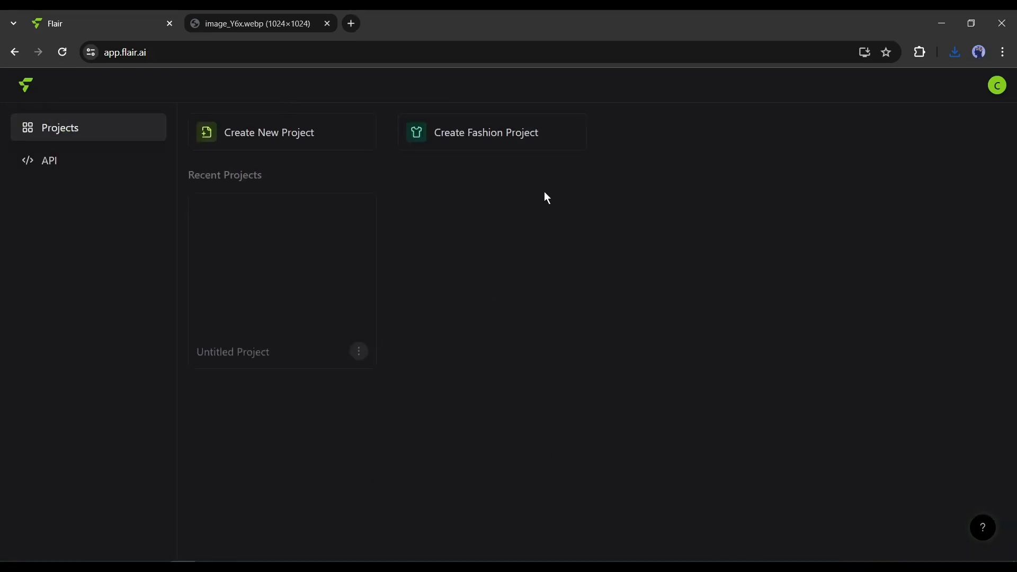
{"action": "left_click", "coordinate": [516, 134]}
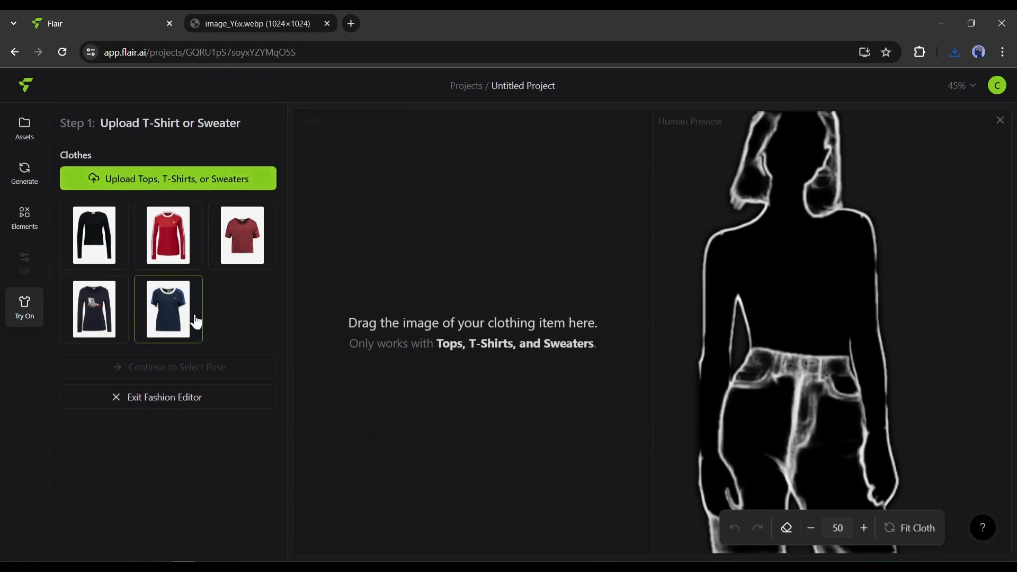
- Fit the sample blue short-sleeve t-shirt onto a model pose with the hands at the waist and continue to the prompt settings
{"action": "left_click", "coordinate": [181, 306]}
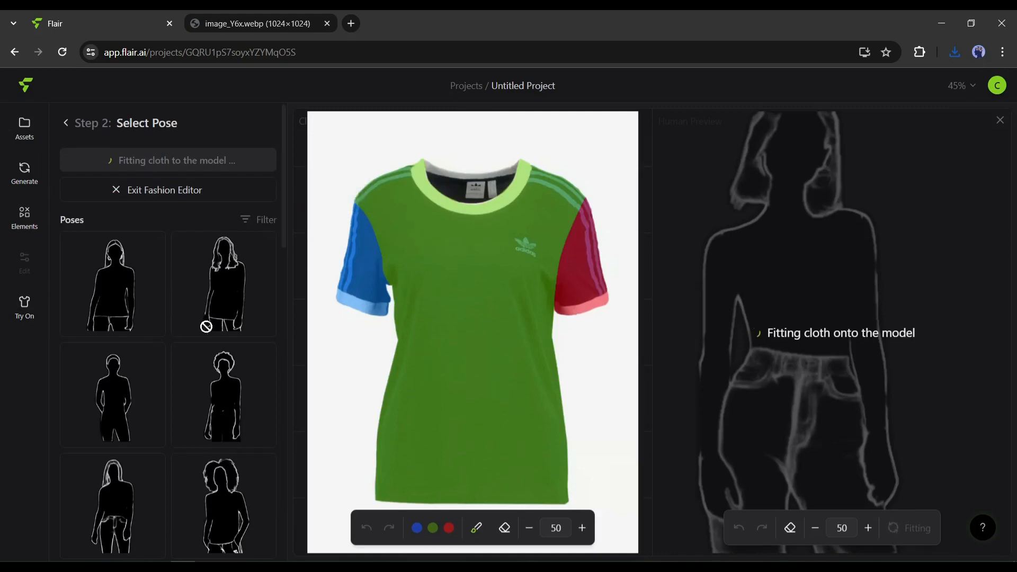
{"action": "scroll", "coordinate": [238, 339], "scroll_direction": "down", "scroll_amount": 5}
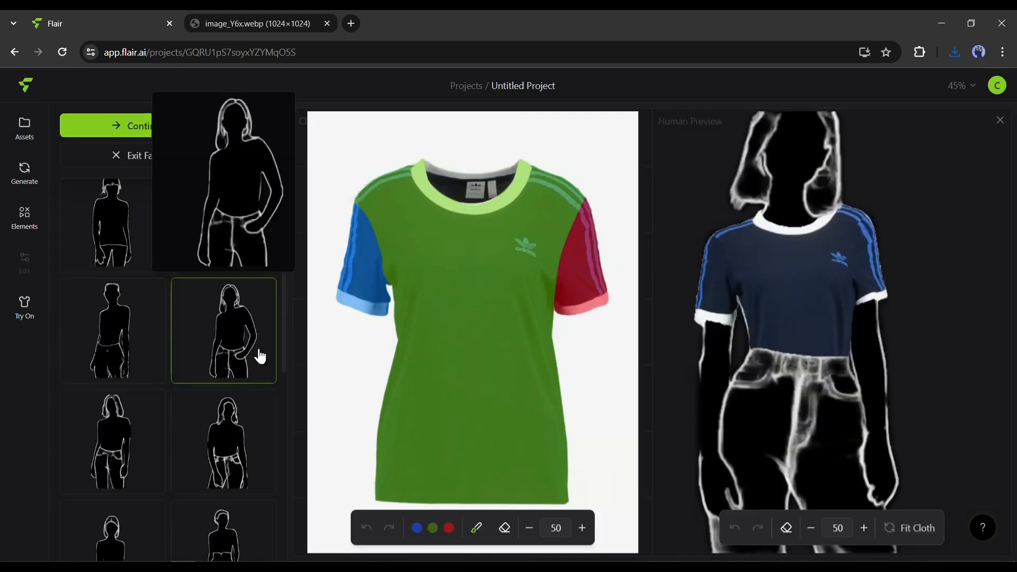
{"action": "left_click", "coordinate": [209, 397]}
{"action": "left_click", "coordinate": [184, 123]}
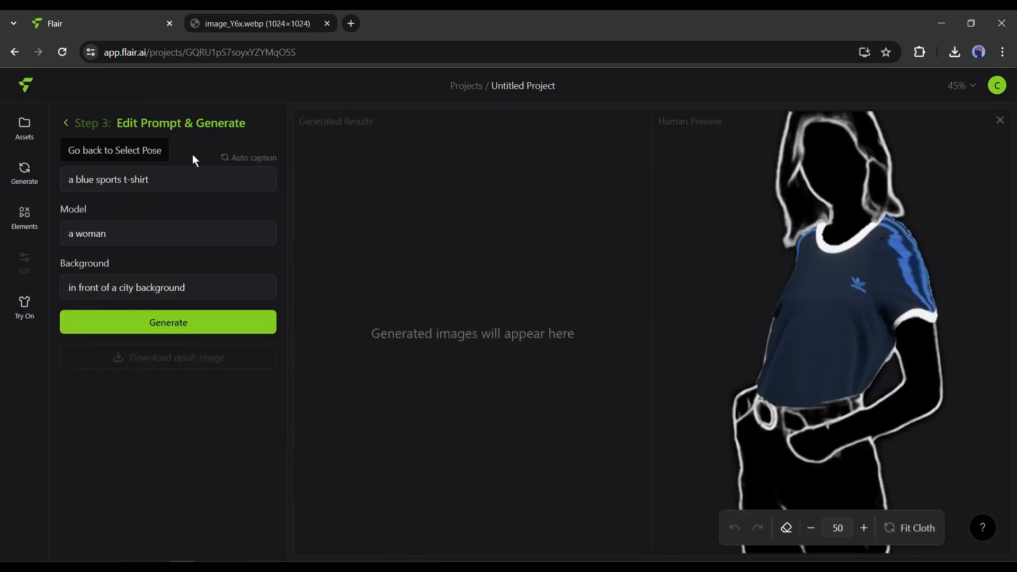
- Set the background to "in front of a forest background", generate the model image for the blue t-shirt, and download the result
{"action": "left_click", "coordinate": [155, 178]}
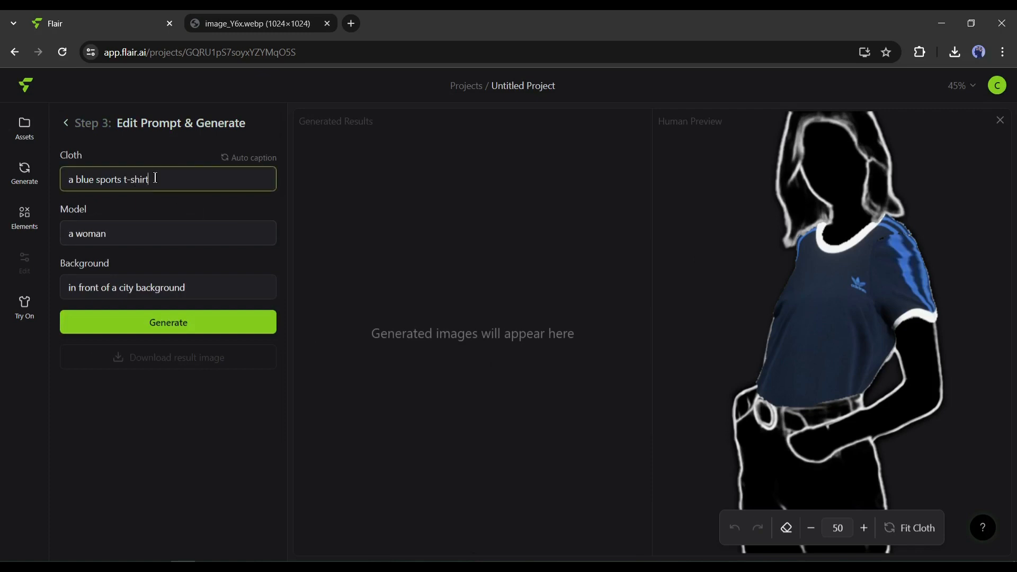
{"action": "left_click", "coordinate": [124, 235]}
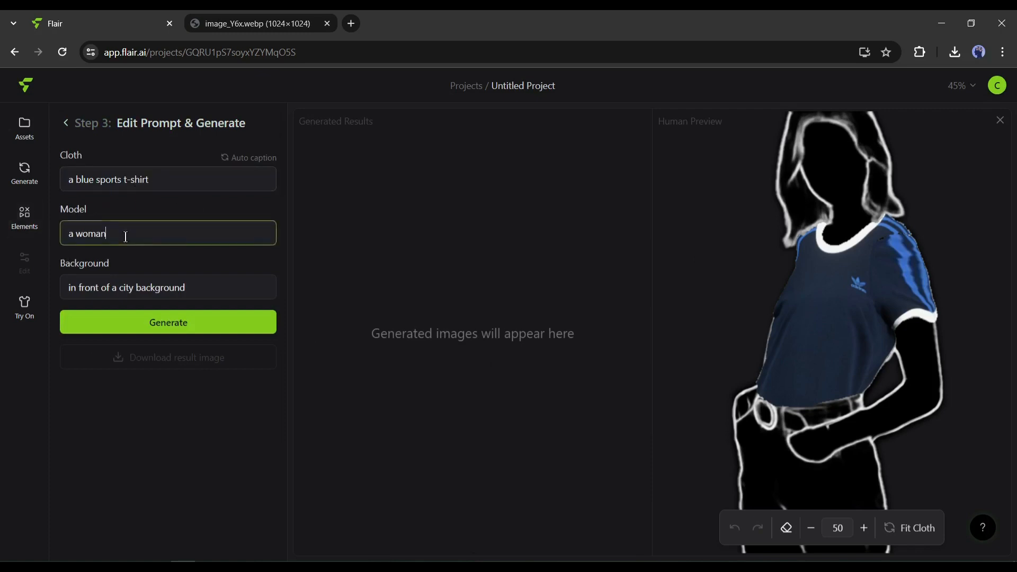
{"action": "left_click", "coordinate": [223, 289]}
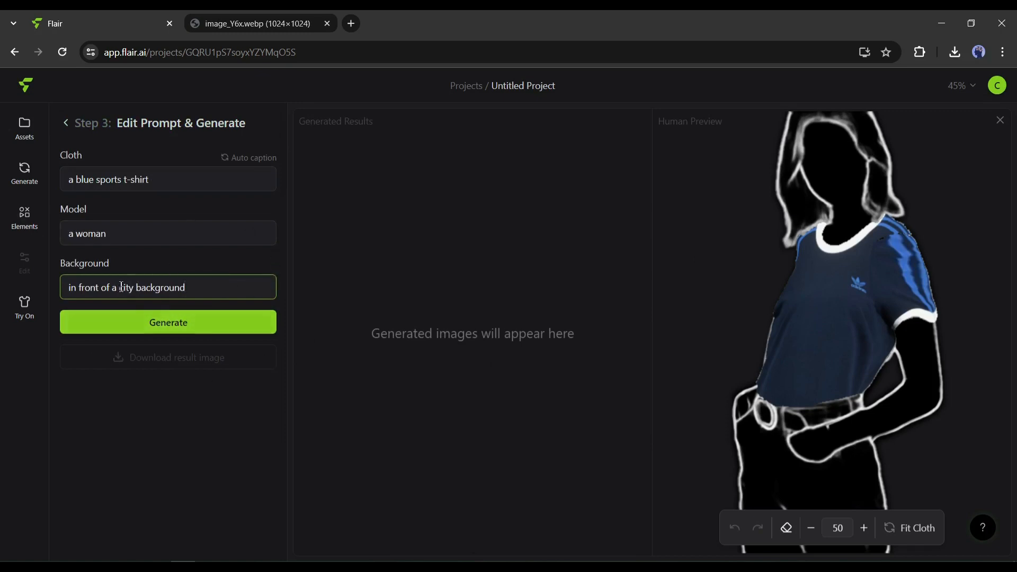
{"action": "left_click", "coordinate": [145, 320]}
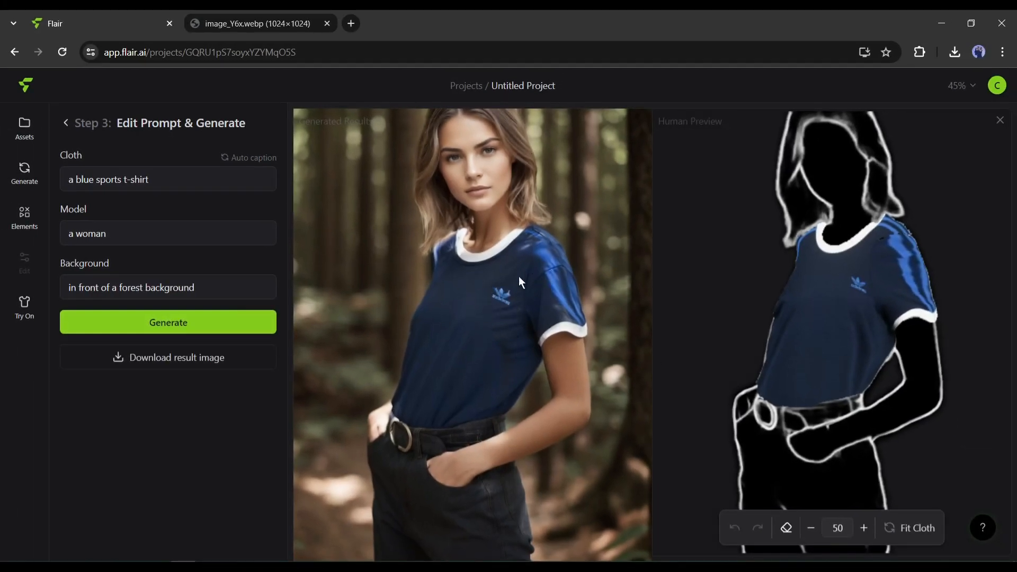
{"action": "left_click", "coordinate": [201, 364]}
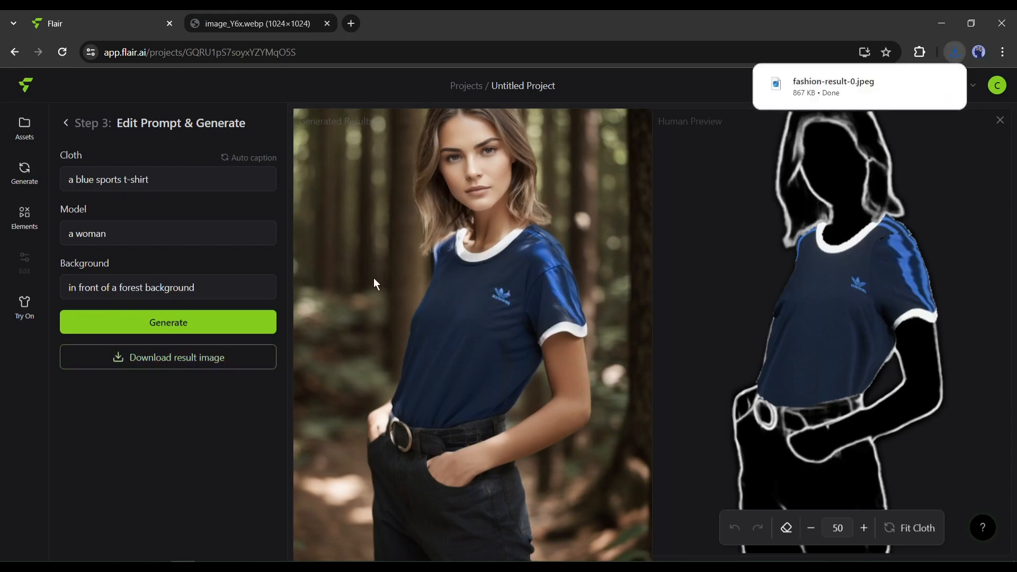
- Switch the clothing to the red long-sleeve shirt, choose a front-facing pose with arms at the sides, and generate the model image
{"action": "left_click", "coordinate": [22, 309]}
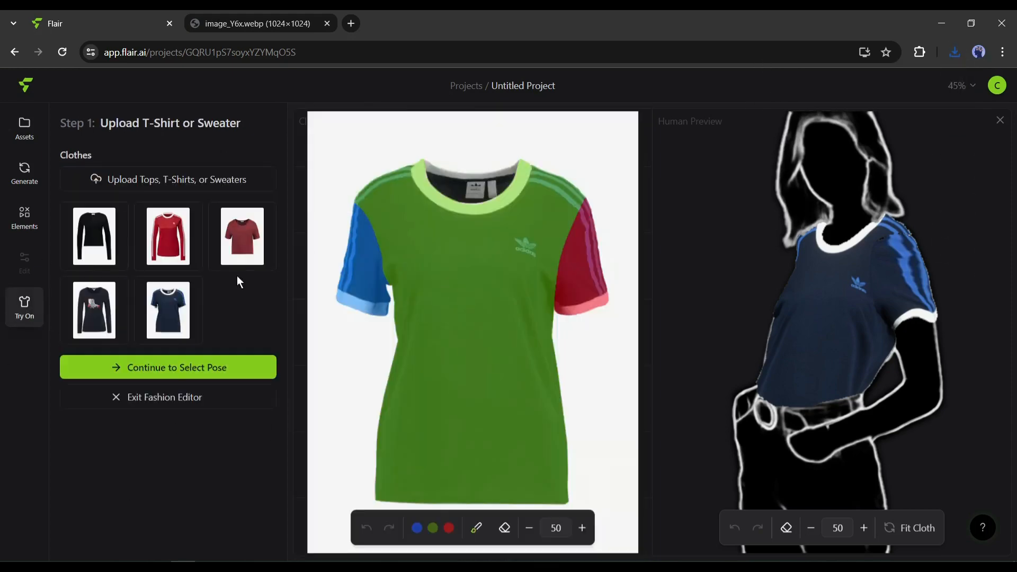
{"action": "left_click", "coordinate": [168, 235]}
{"action": "left_click", "coordinate": [168, 366]}
{"action": "left_click", "coordinate": [131, 424]}
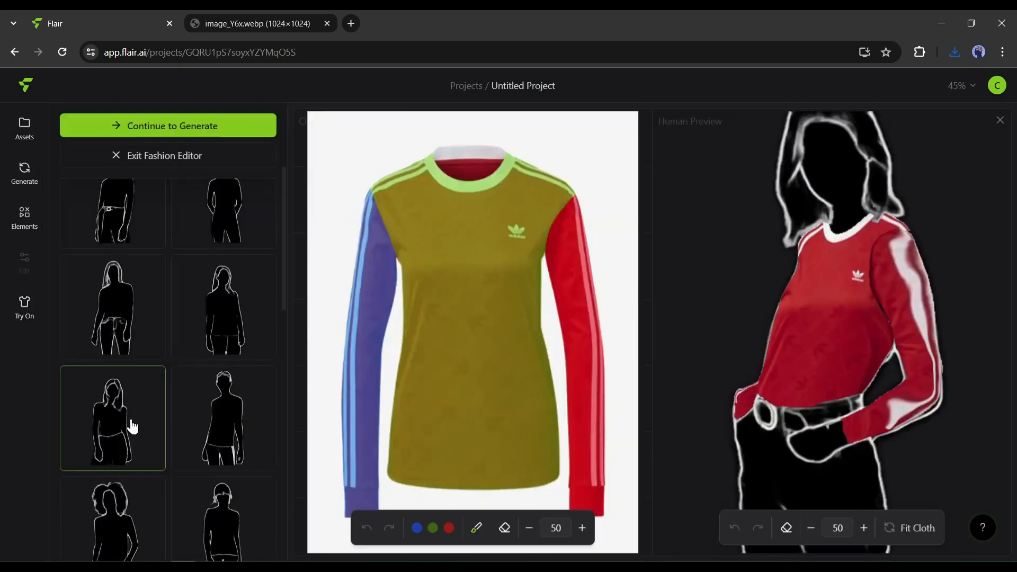
{"action": "left_click", "coordinate": [169, 125]}
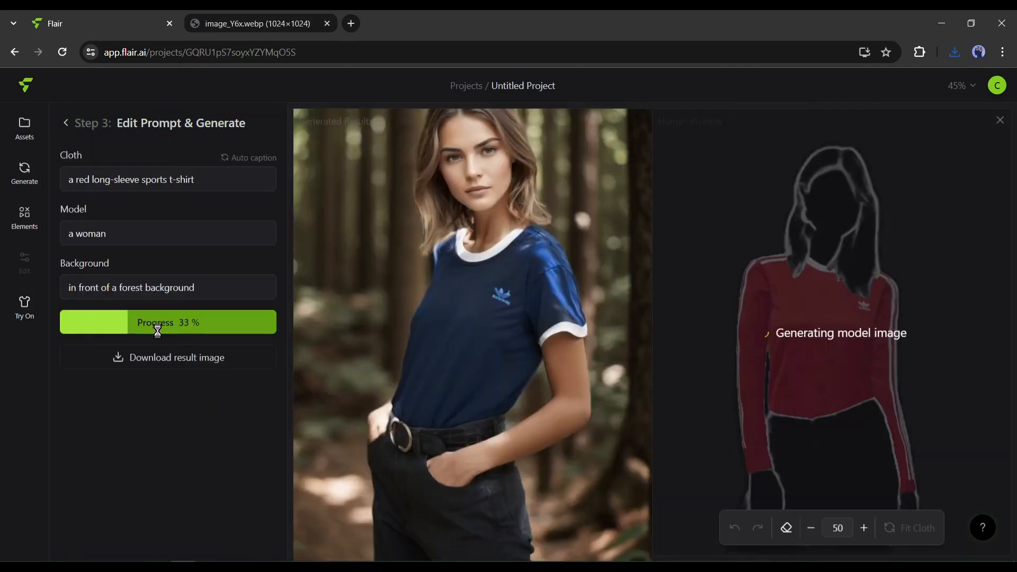